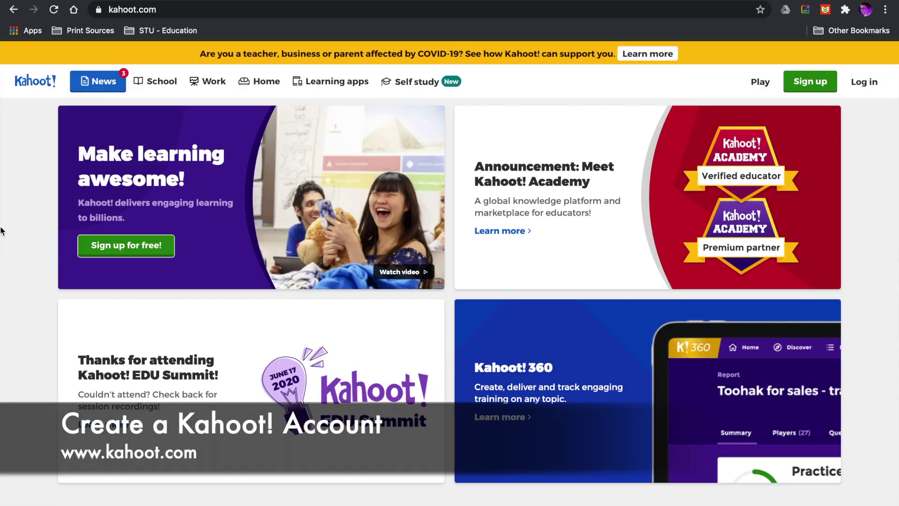
Step: Begin a new Kahoot! sign-up as a teacher working in higher education
{"action": "left_click", "coordinate": [110, 8]}
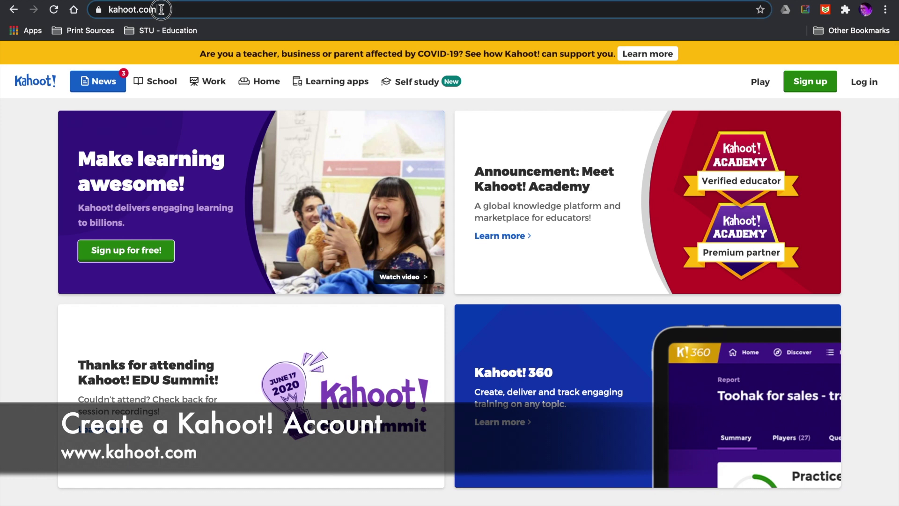
{"action": "left_click", "coordinate": [152, 9]}
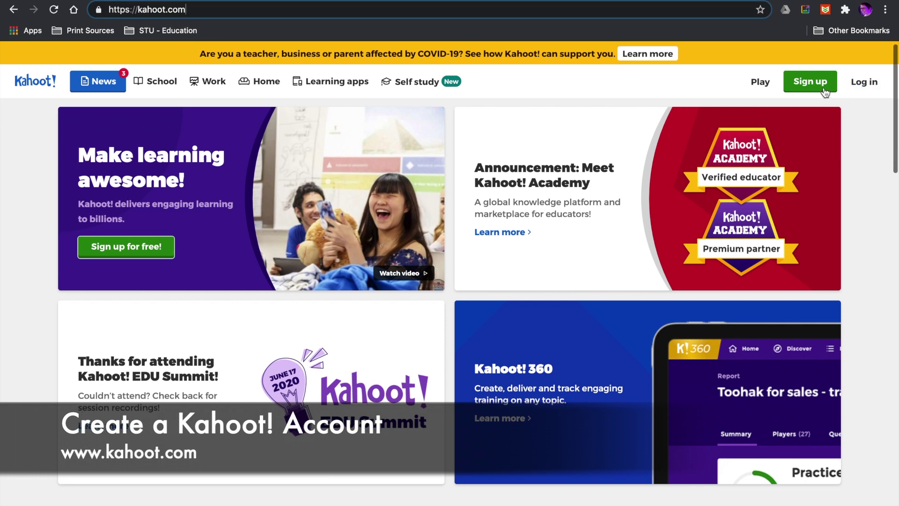
{"action": "scroll", "coordinate": [817, 89], "scroll_direction": "down", "scroll_amount": 1}
{"action": "left_click", "coordinate": [816, 89]}
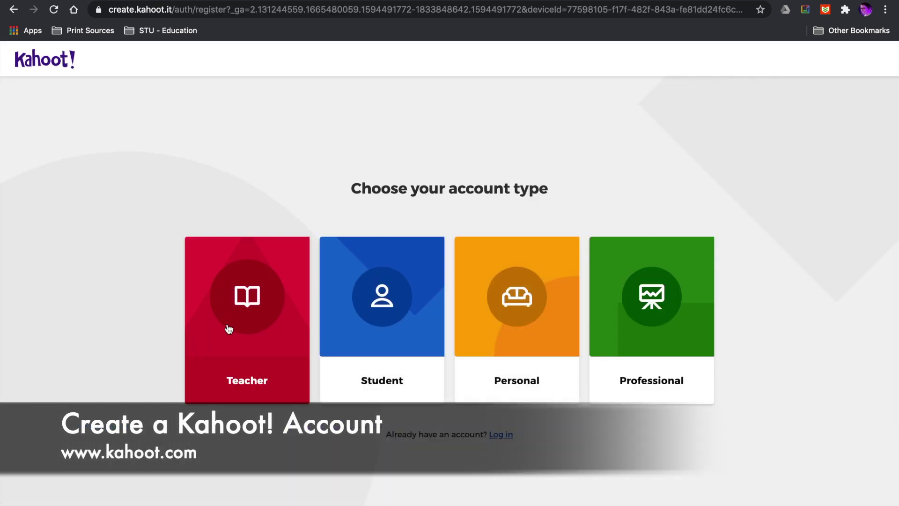
{"action": "left_click", "coordinate": [228, 328]}
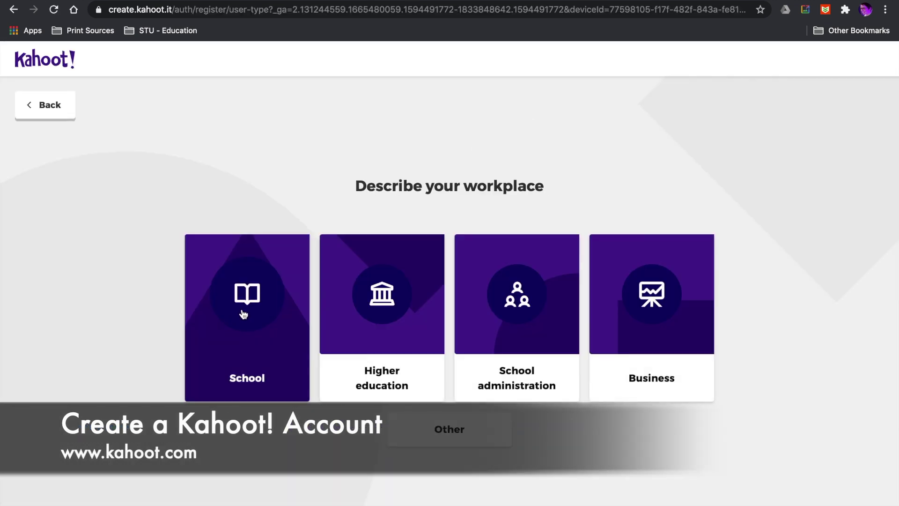
{"action": "left_click", "coordinate": [370, 297]}
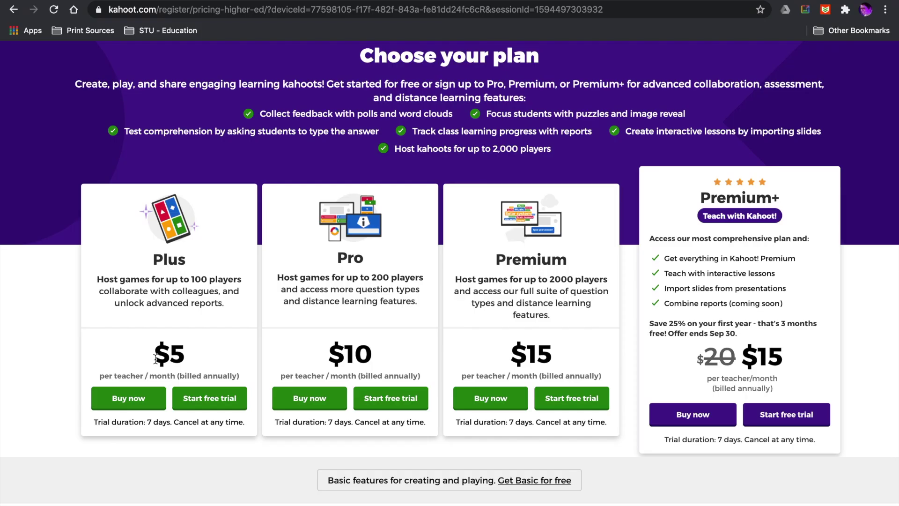
Step: Choose the free Basic plan to finish signing up
{"action": "left_click_drag", "start_coordinate": [169, 354], "coordinate": [562, 365]}
{"action": "left_click", "coordinate": [562, 358]}
{"action": "scroll", "coordinate": [560, 437], "scroll_direction": "down", "scroll_amount": 4}
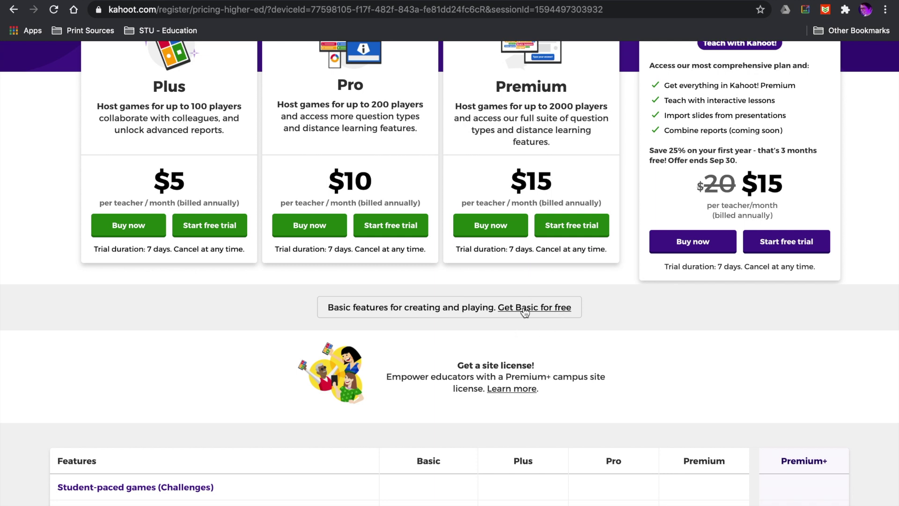
{"action": "scroll", "coordinate": [524, 312], "scroll_direction": "down", "scroll_amount": 1}
{"action": "left_click", "coordinate": [524, 284]}
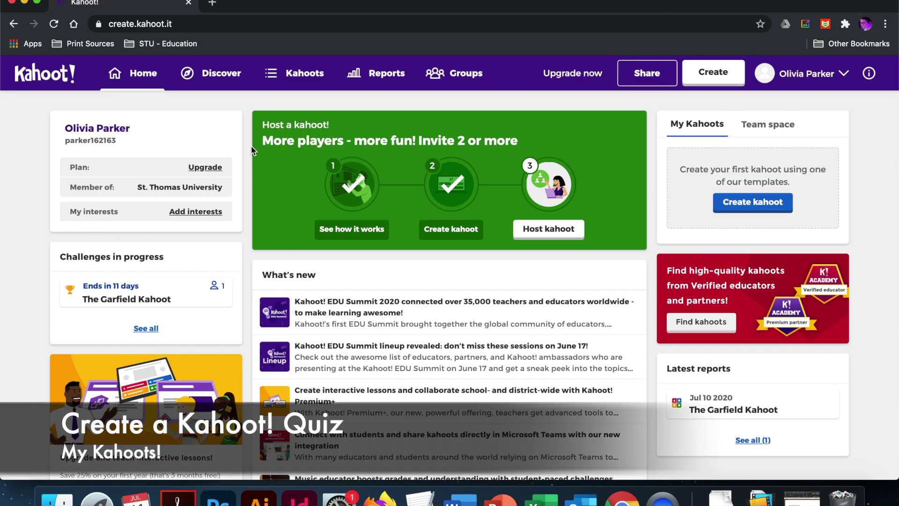
Step: Create a new blank kahoot from the Kahoots list
{"action": "left_click", "coordinate": [288, 76]}
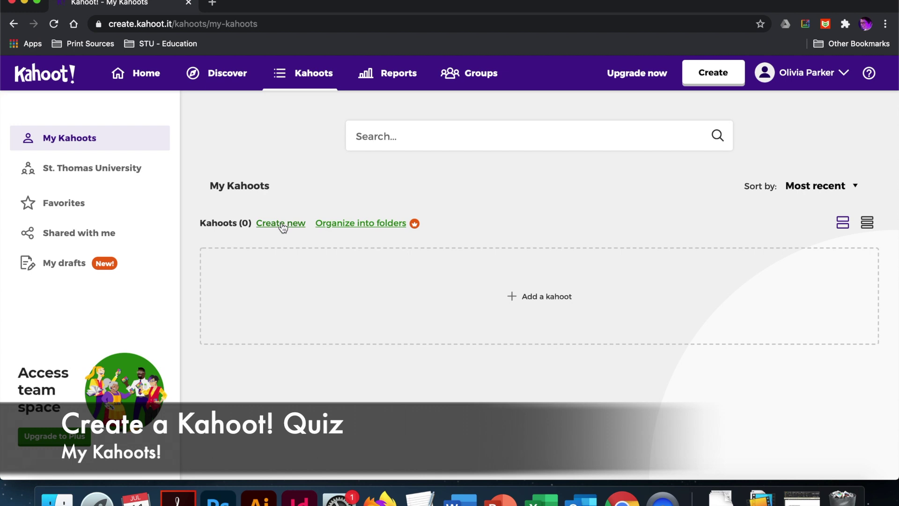
{"action": "left_click", "coordinate": [283, 225]}
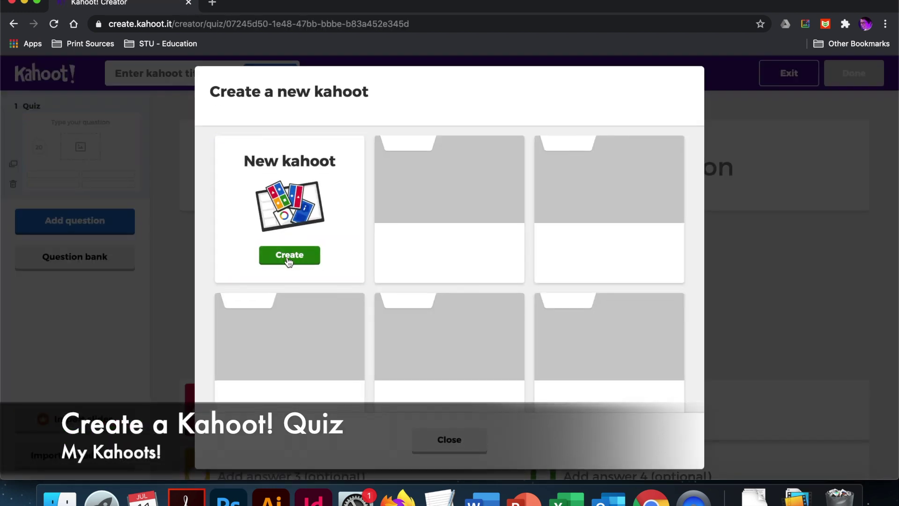
{"action": "left_click", "coordinate": [289, 255]}
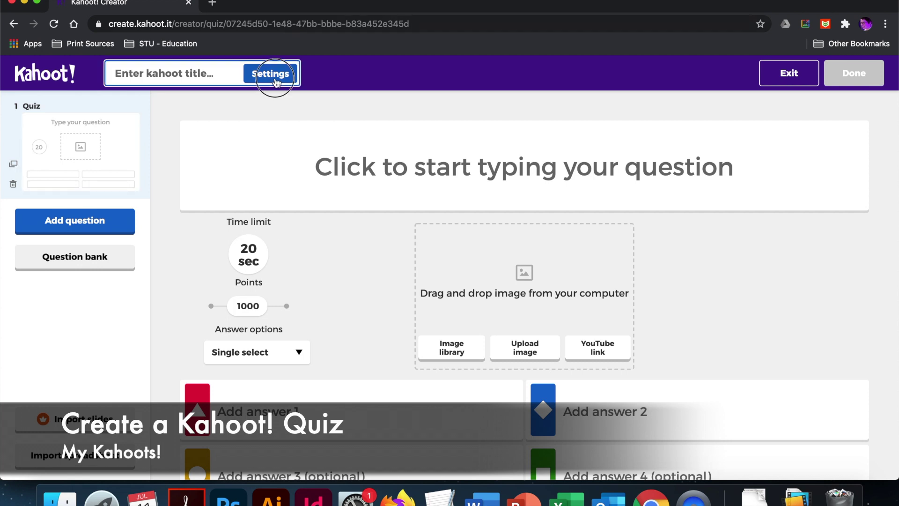
Step: Title the kahoot 'The Garfield Quiz' with description 'Questions about Garfield the cat'
{"action": "left_click", "coordinate": [274, 79]}
{"action": "type", "text": "The"}
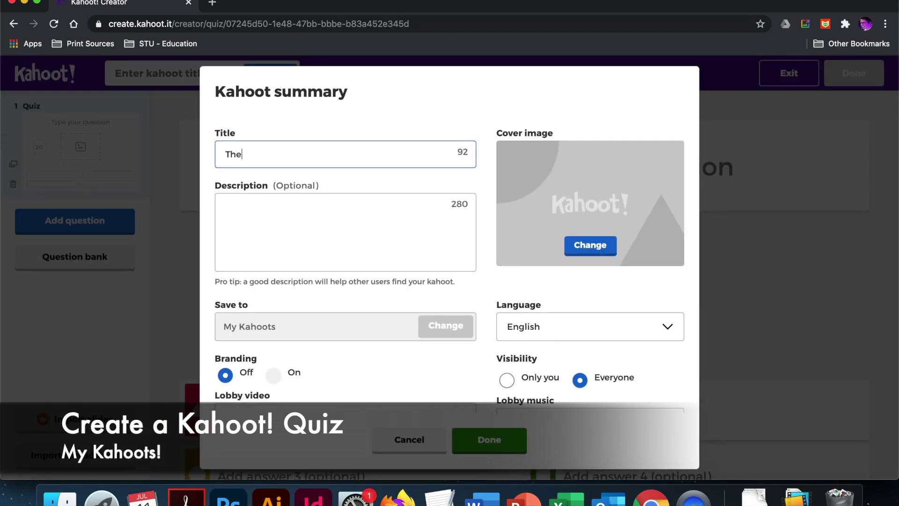
{"action": "type", "text": " Garfield Q"}
{"action": "left_click", "coordinate": [400, 218]}
{"action": "type", "text": "Questions about Garfield the cat"}
Step: Upload Garfield_the_Cat.png as the cover image and save the settings
{"action": "left_click", "coordinate": [590, 245]}
{"action": "left_click", "coordinate": [635, 245]}
{"action": "double_click", "coordinate": [436, 140]}
{"action": "scroll", "coordinate": [435, 309], "scroll_direction": "down", "scroll_amount": 3}
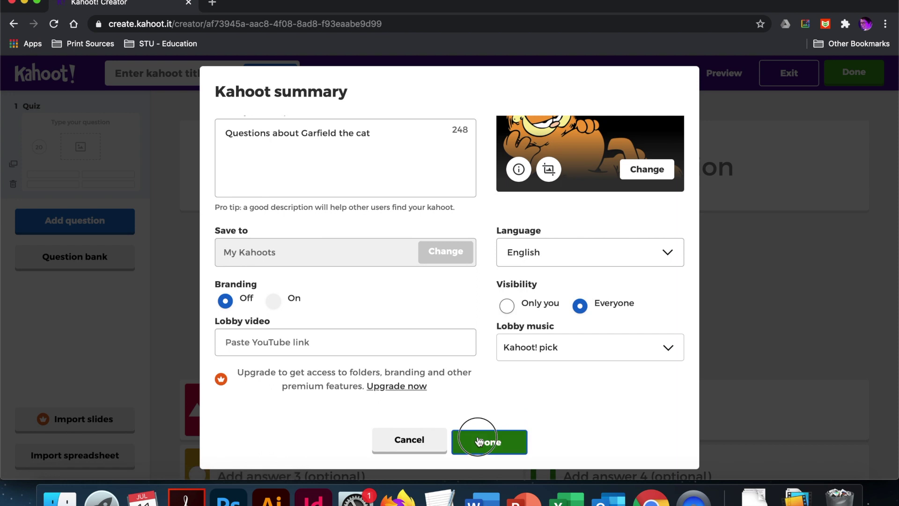
{"action": "left_click", "coordinate": [479, 442]}
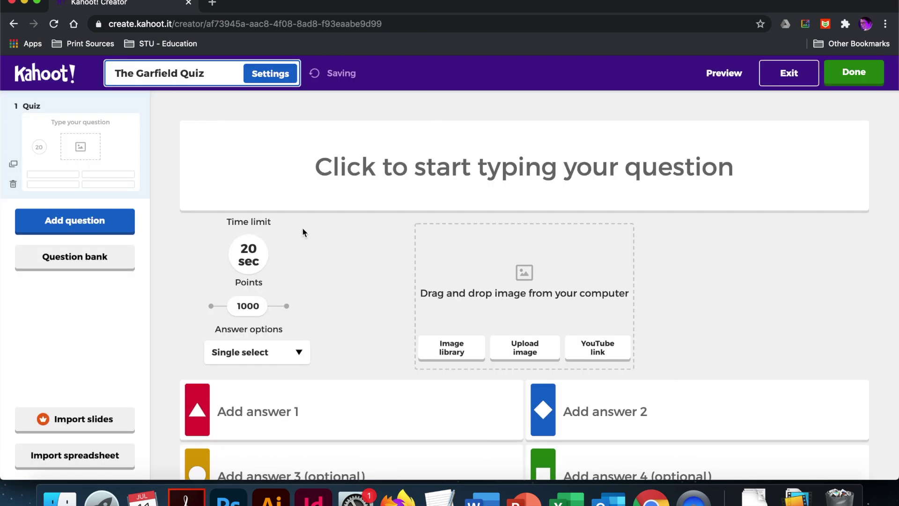
Step: Write question 1 as 'What is Garfield's favourite food?', keeping the 20-second limit
{"action": "left_click", "coordinate": [437, 174]}
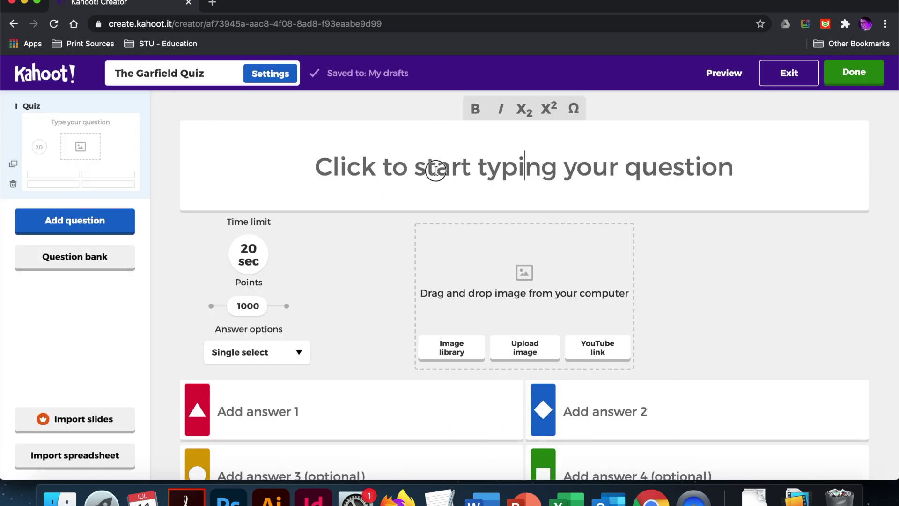
{"action": "type", "text": "What is the"}
{"action": "key", "text": "BackSpace"}
{"action": "key", "text": "BackSpace"}
{"action": "key", "text": "BackSpace"}
{"action": "type", "text": "Gar"}
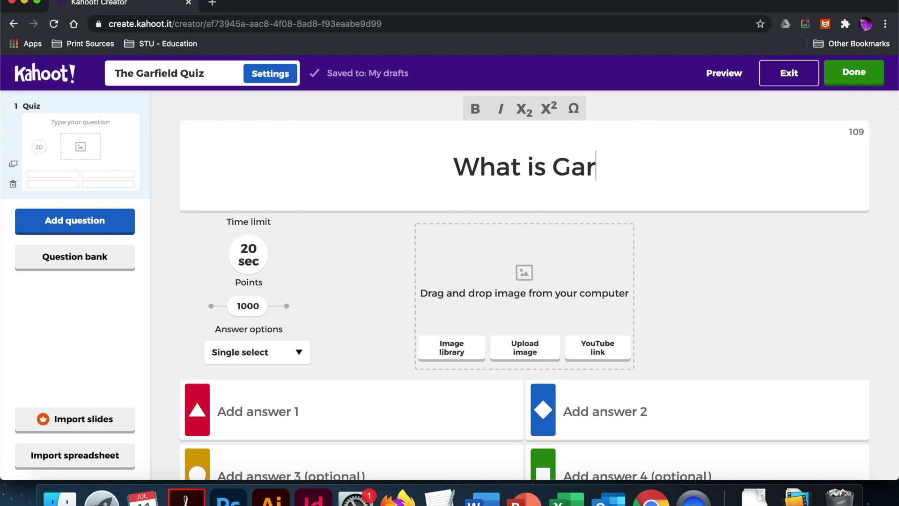
{"action": "type", "text": "field's favourite food?"}
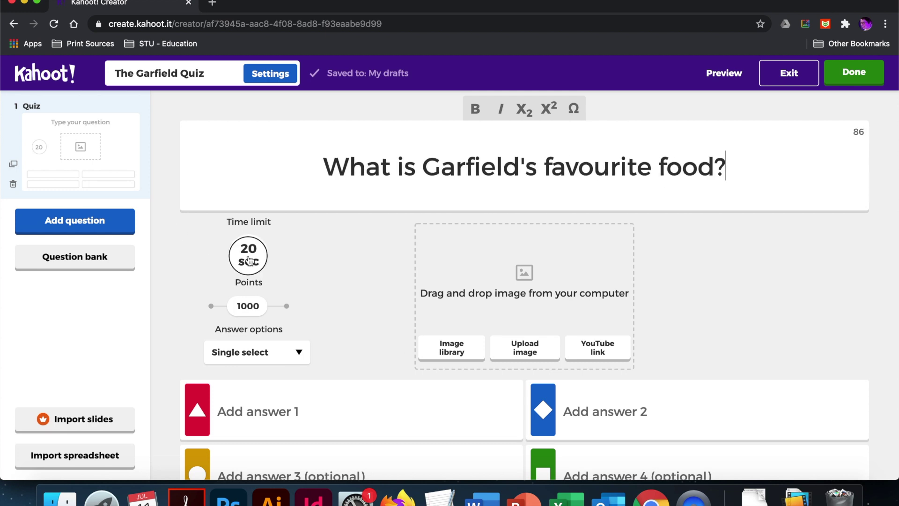
{"action": "left_click", "coordinate": [247, 255]}
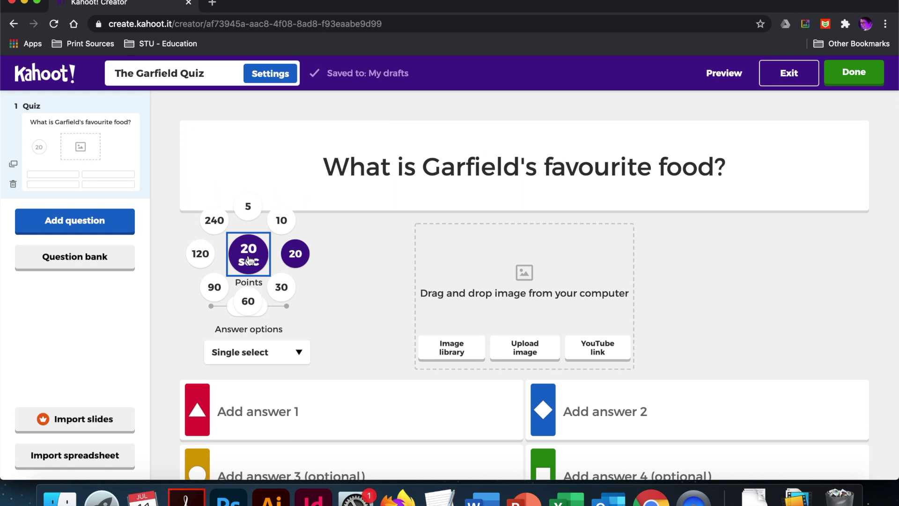
{"action": "mouse_move", "coordinate": [248, 305]}
{"action": "left_mouse_down"}
{"action": "mouse_move", "coordinate": [292, 305]}
{"action": "mouse_move", "coordinate": [245, 305]}
{"action": "left_mouse_up"}
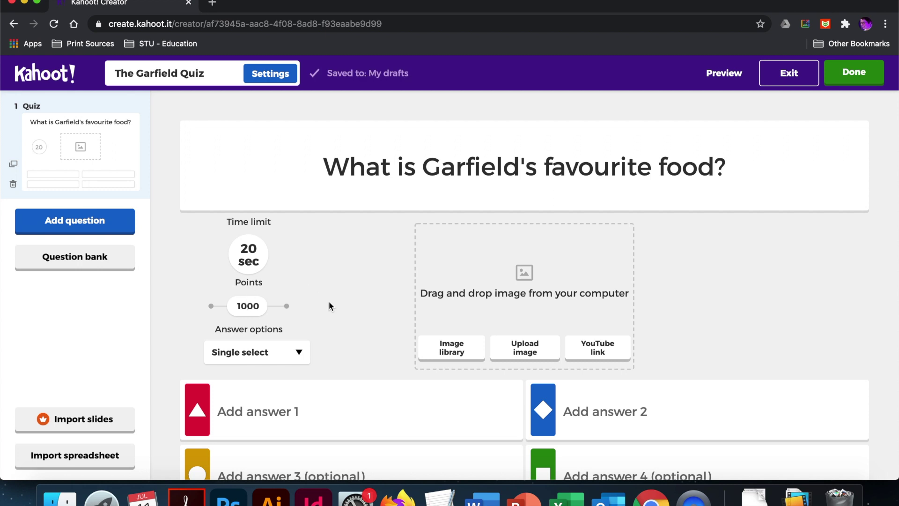
{"action": "scroll", "coordinate": [349, 255], "scroll_direction": "down", "scroll_amount": 3}
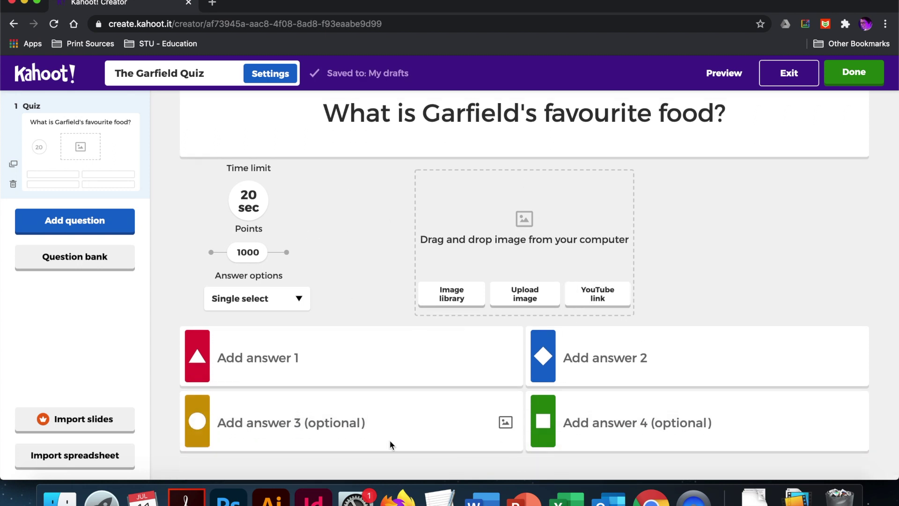
Step: Add the Garfield picture and answers Salmon, Cat Food, Lasagna (correct) and Pizza
{"action": "left_click", "coordinate": [524, 305]}
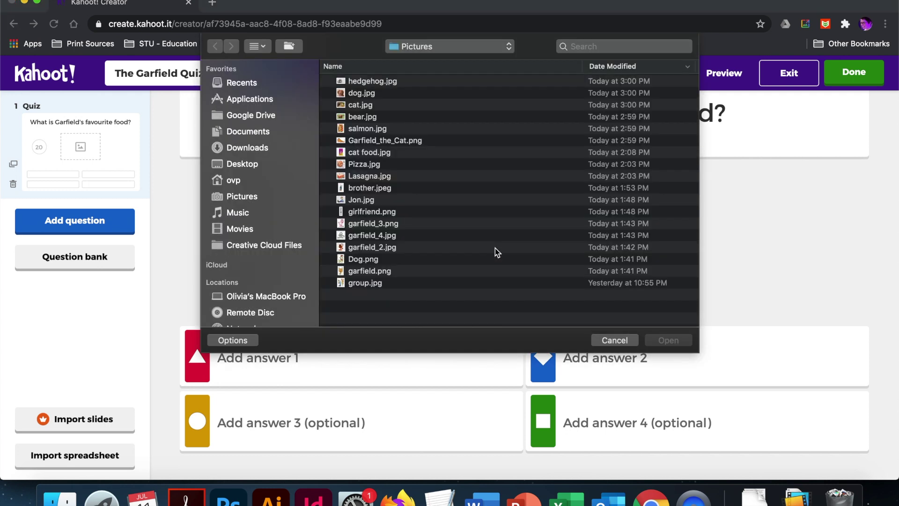
{"action": "double_click", "coordinate": [496, 253]}
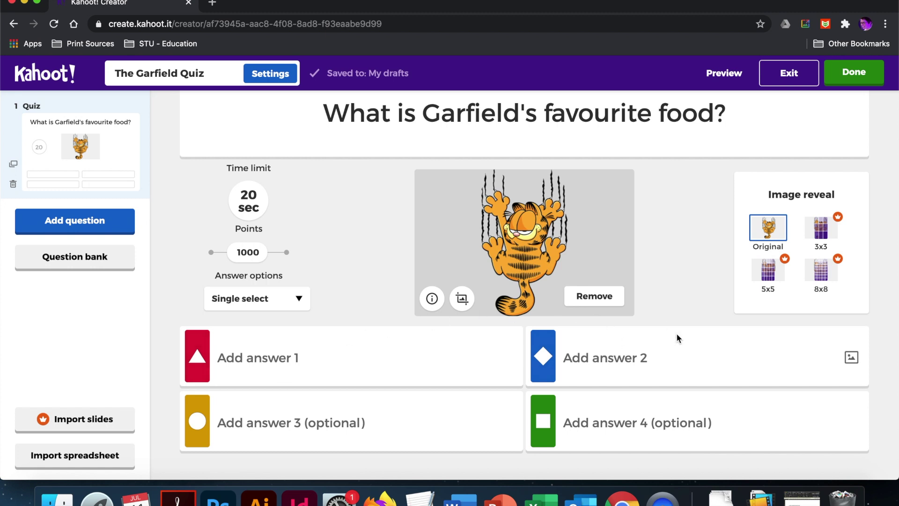
{"action": "left_click", "coordinate": [298, 356]}
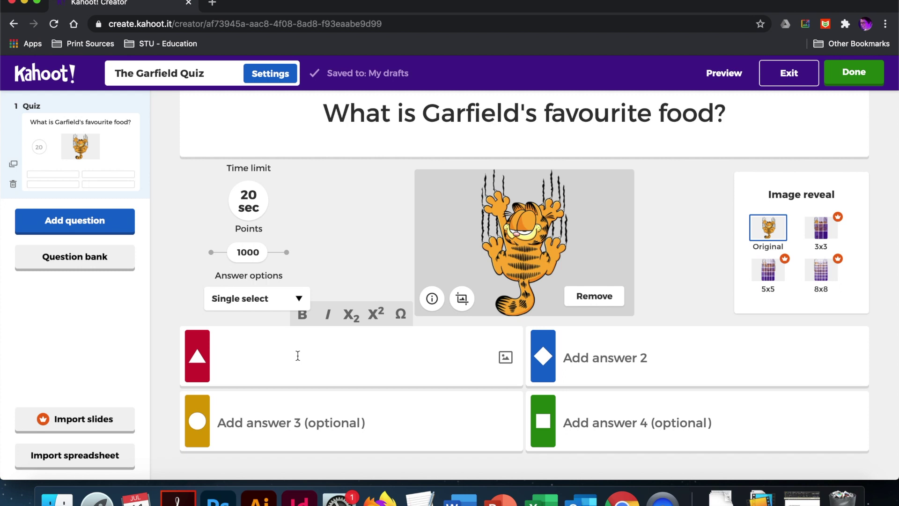
{"action": "type", "text": "Salmon"}
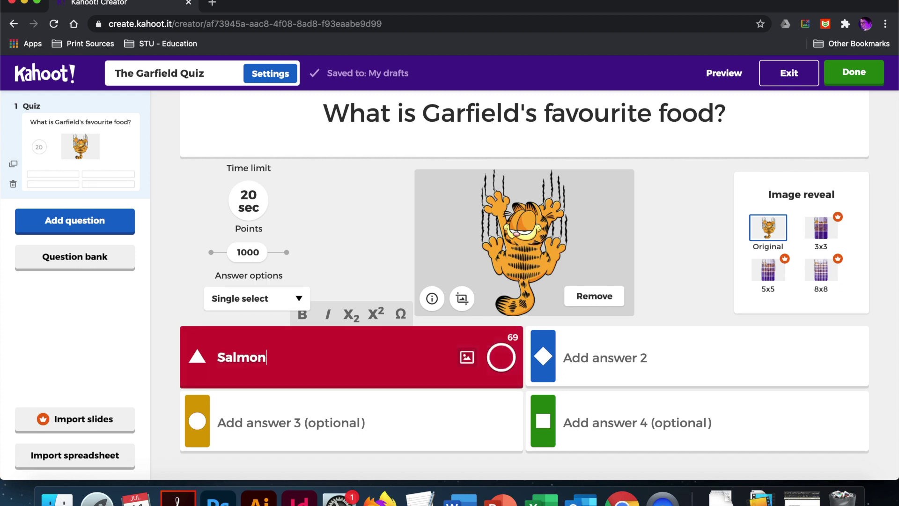
{"action": "left_click", "coordinate": [603, 355]}
{"action": "type", "text": "Cat Food"}
{"action": "left_click", "coordinate": [322, 420]}
{"action": "type", "text": "L"}
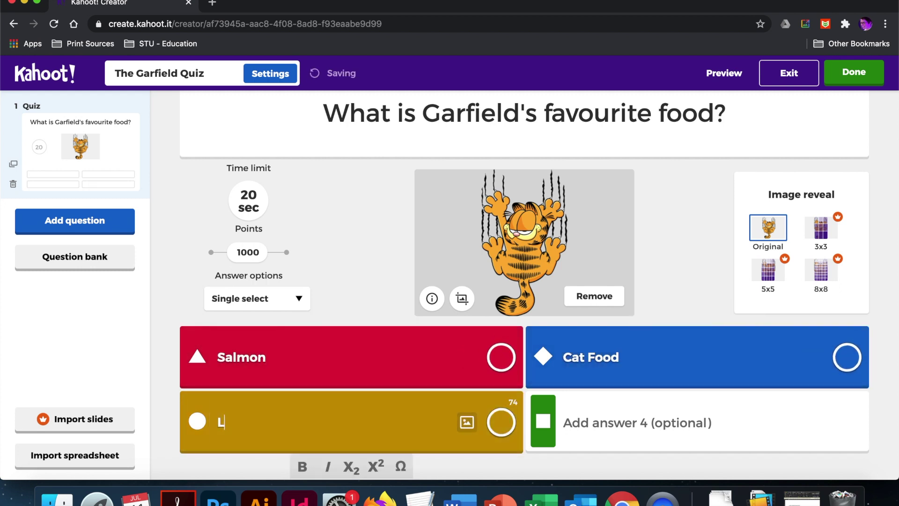
{"action": "type", "text": "asagna"}
{"action": "left_click", "coordinate": [502, 423]}
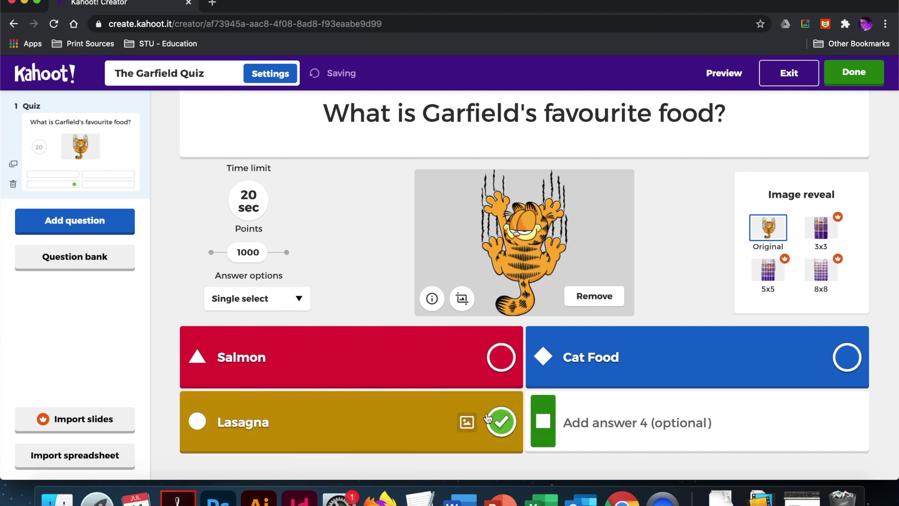
{"action": "key", "text": "Tab"}
{"action": "type", "text": "Pizza"}
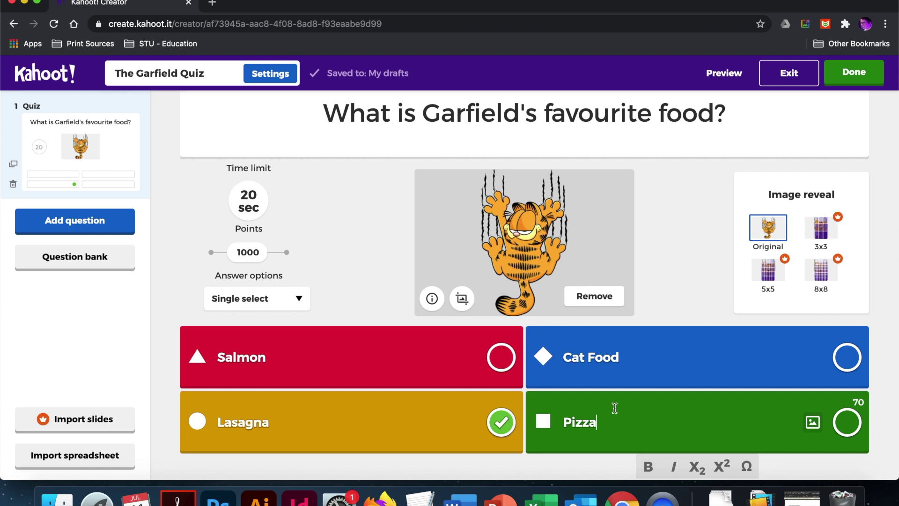
Step: Upload salmon.jpg as the picture for the Salmon answer
{"action": "left_click", "coordinate": [467, 358]}
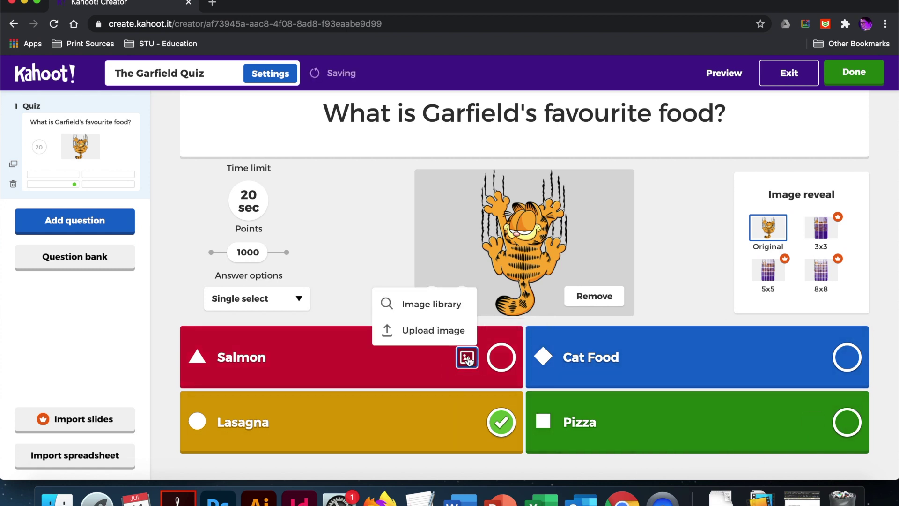
{"action": "left_click", "coordinate": [394, 331]}
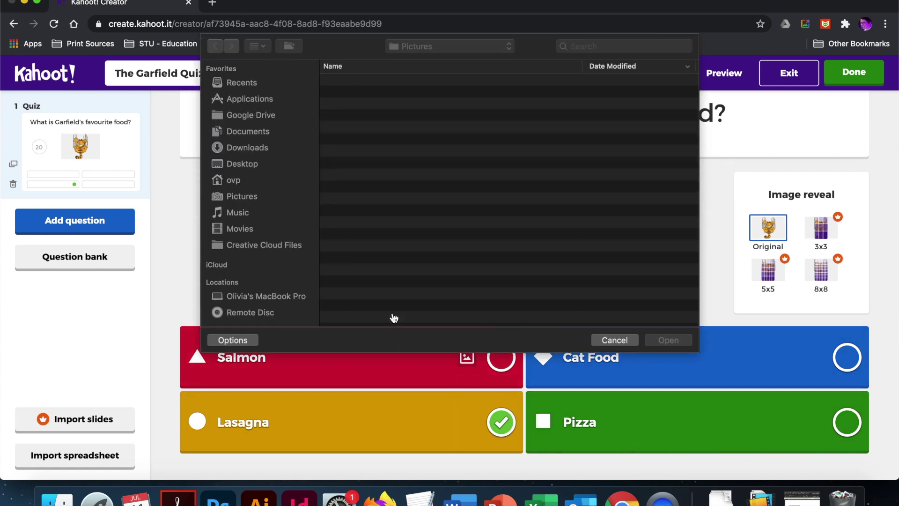
{"action": "left_click", "coordinate": [374, 128]}
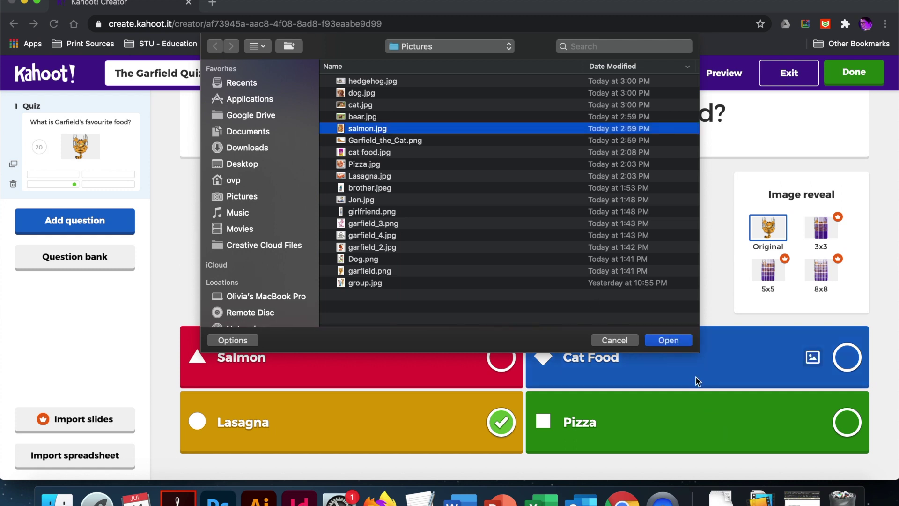
{"action": "left_click", "coordinate": [668, 340]}
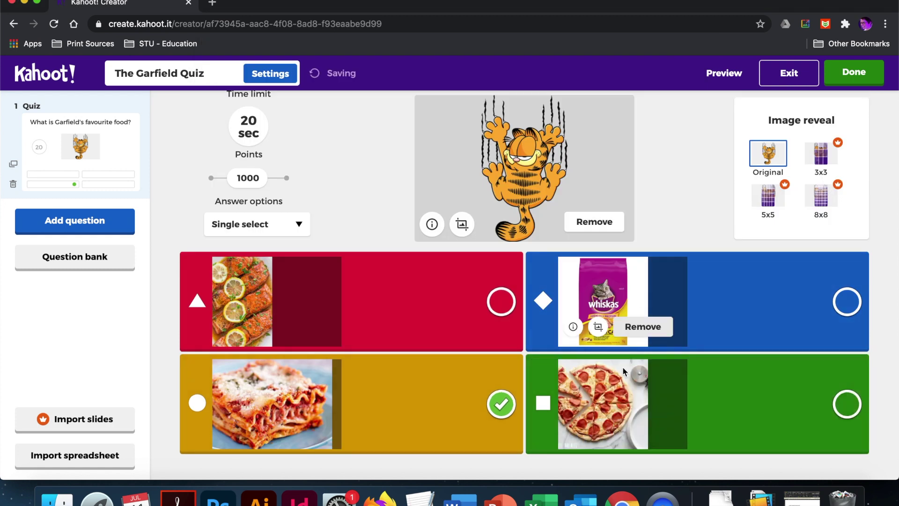
{"action": "scroll", "coordinate": [450, 406], "scroll_direction": "up", "scroll_amount": 2}
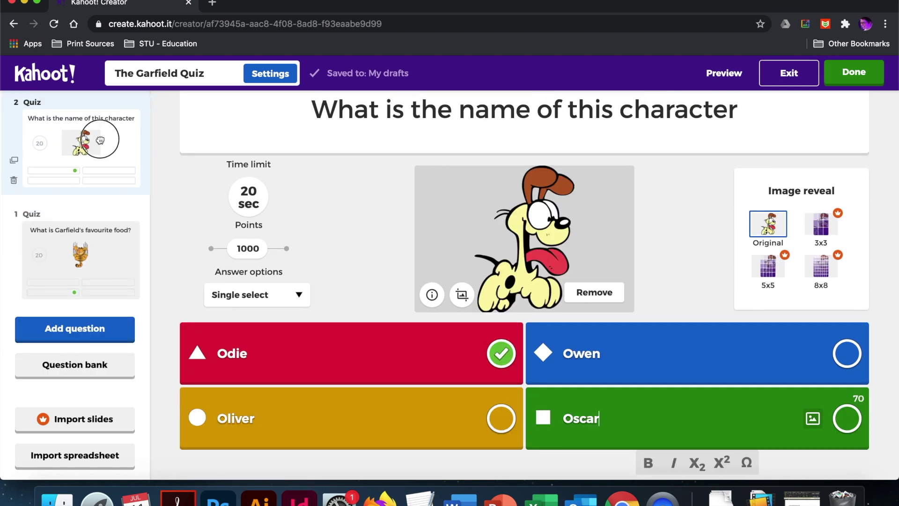
Step: Move the character-name question below the favourite-food question and finish editing
{"action": "left_click", "coordinate": [103, 135]}
{"action": "left_click_drag", "start_coordinate": [103, 136], "coordinate": [97, 251]}
{"action": "scroll", "coordinate": [88, 206], "scroll_direction": "up", "scroll_amount": 3}
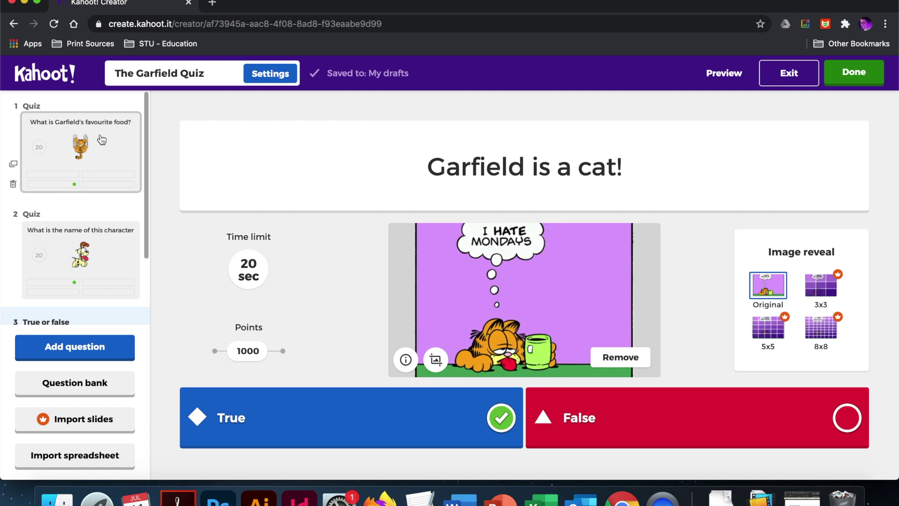
{"action": "scroll", "coordinate": [89, 197], "scroll_direction": "down", "scroll_amount": 3}
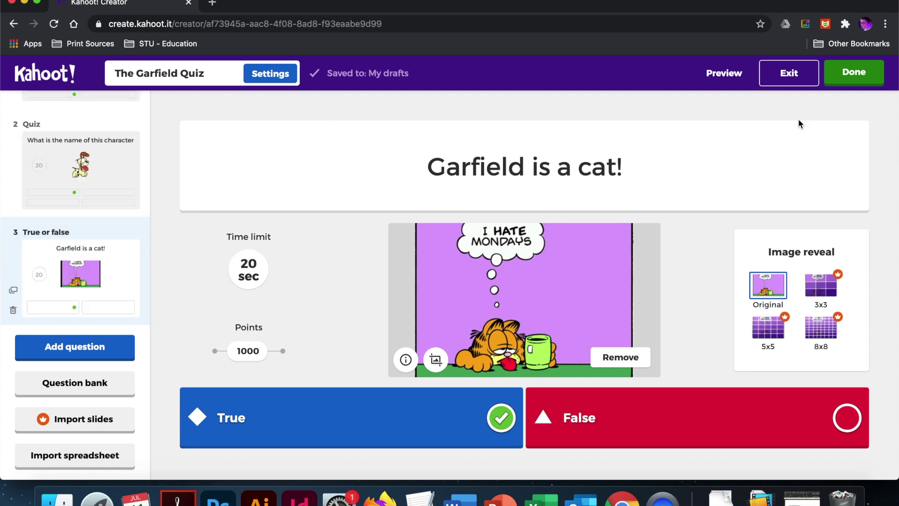
{"action": "left_click", "coordinate": [863, 76]}
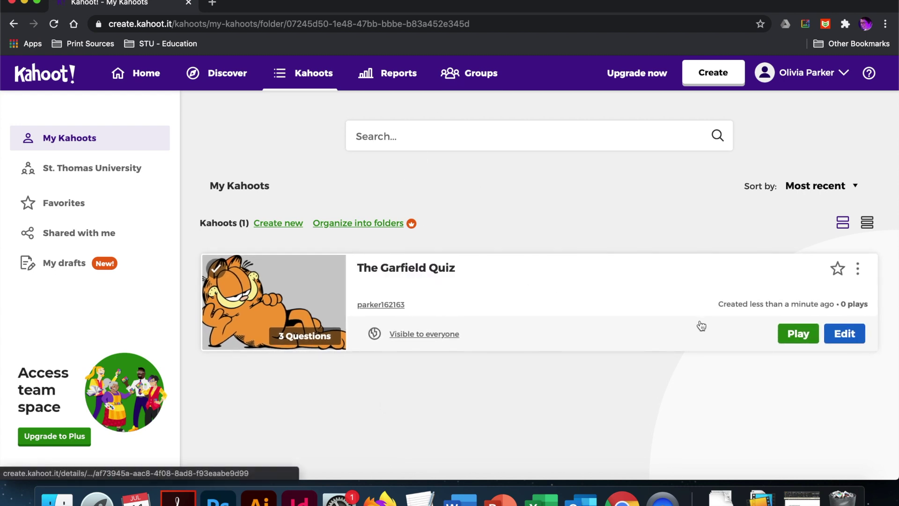
Step: Play The Garfield Quiz and choose Teach to host it live
{"action": "left_click", "coordinate": [805, 338]}
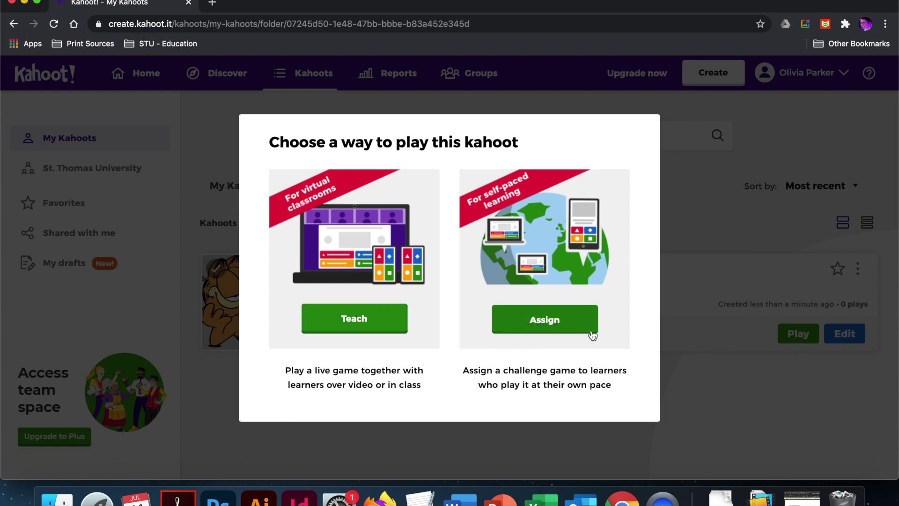
{"action": "left_click", "coordinate": [338, 321]}
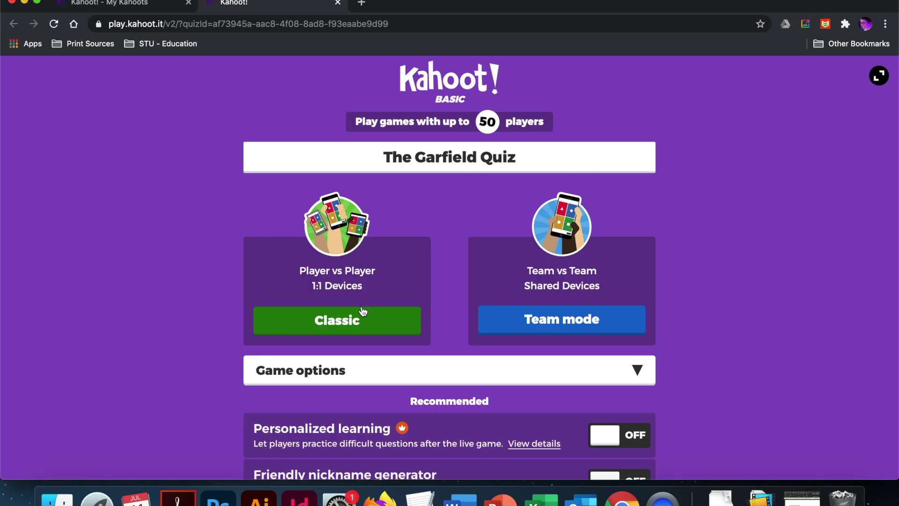
Step: Review the game options, then start a Classic player-vs-player game
{"action": "left_click_drag", "start_coordinate": [327, 287], "coordinate": [305, 288]}
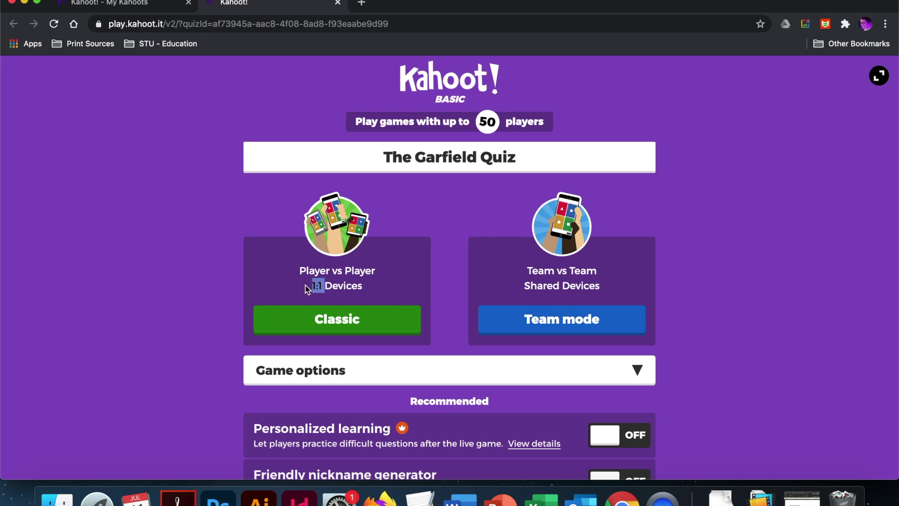
{"action": "scroll", "coordinate": [306, 285], "scroll_direction": "down", "scroll_amount": 5}
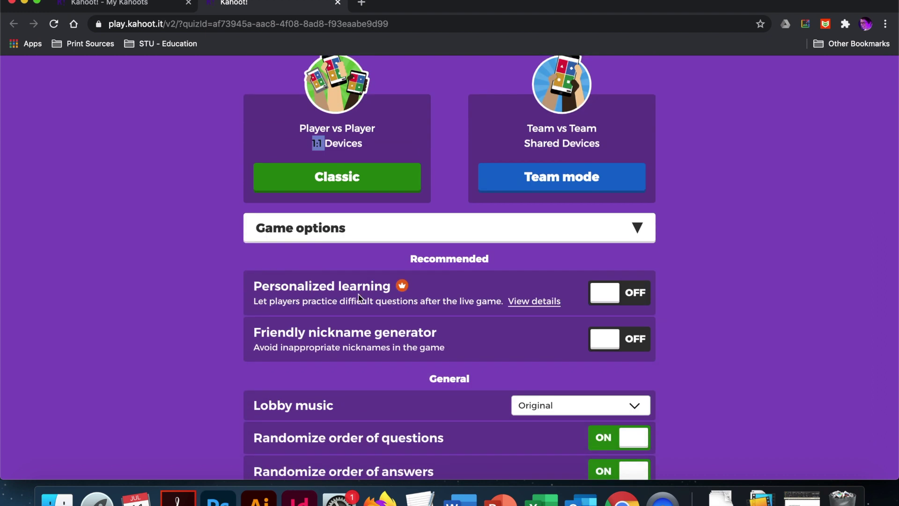
{"action": "scroll", "coordinate": [358, 296], "scroll_direction": "down", "scroll_amount": 5}
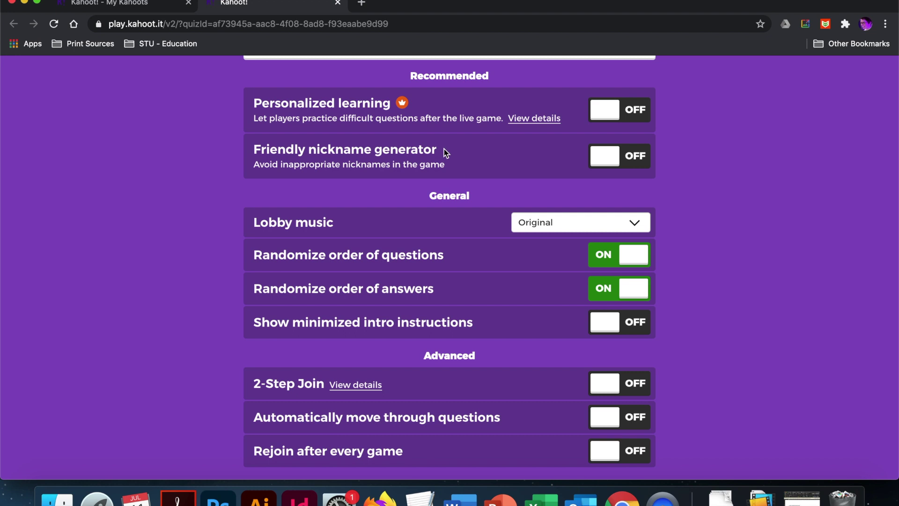
{"action": "left_click", "coordinate": [254, 150]}
{"action": "scroll", "coordinate": [345, 218], "scroll_direction": "up", "scroll_amount": 7}
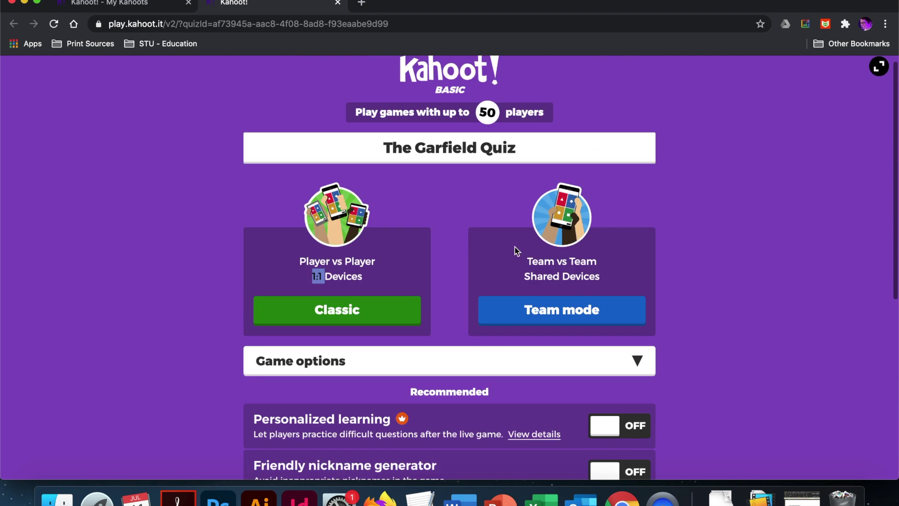
{"action": "left_click", "coordinate": [331, 317]}
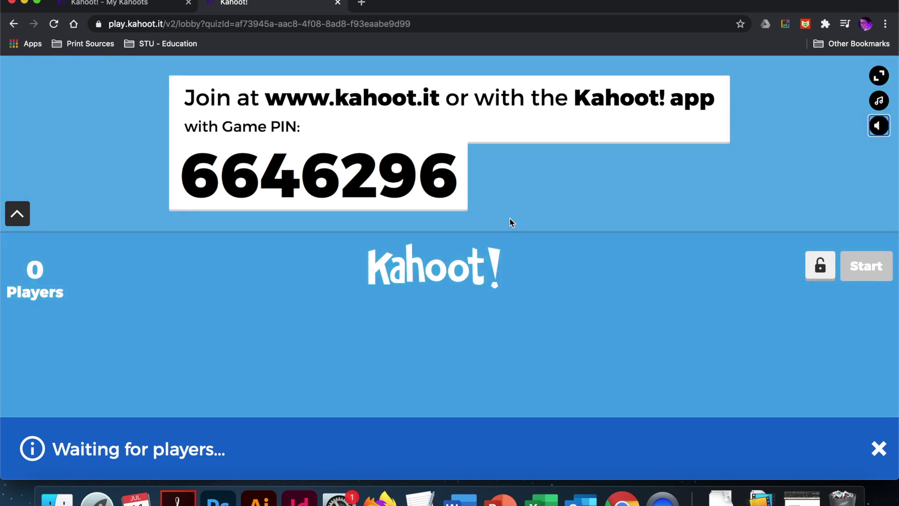
{"action": "left_click", "coordinate": [390, 170]}
{"action": "double_click", "coordinate": [390, 170]}
{"action": "left_click_drag", "start_coordinate": [439, 98], "coordinate": [264, 96]}
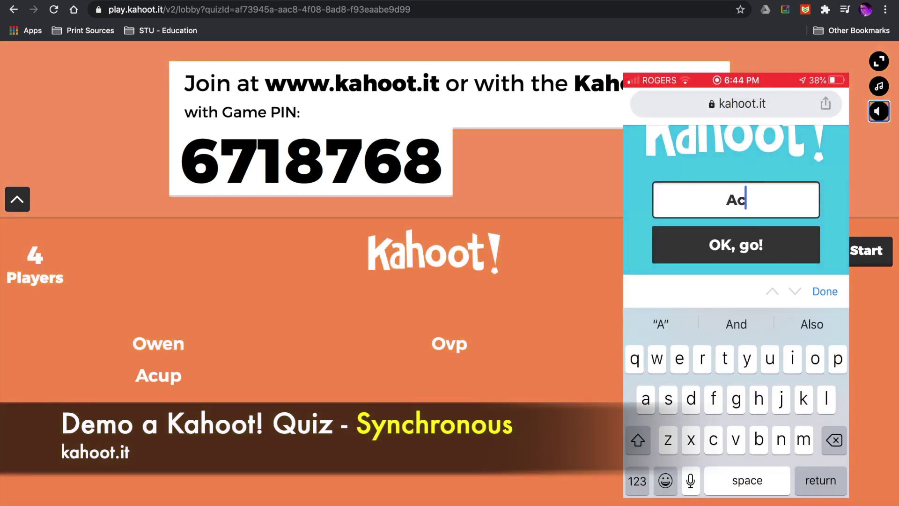
{"action": "left_click", "coordinate": [857, 251]}
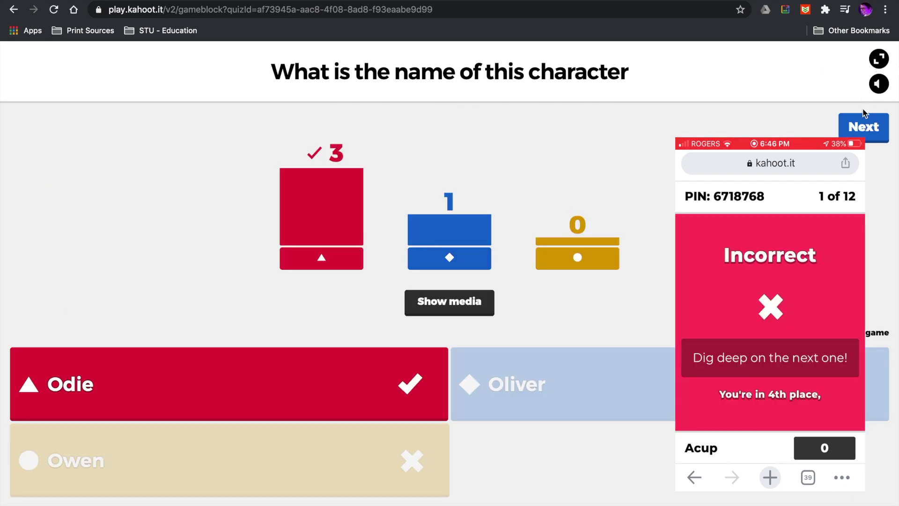
Step: Advance through scoreboards and questions to the final podium and game summary
{"action": "left_click", "coordinate": [860, 137]}
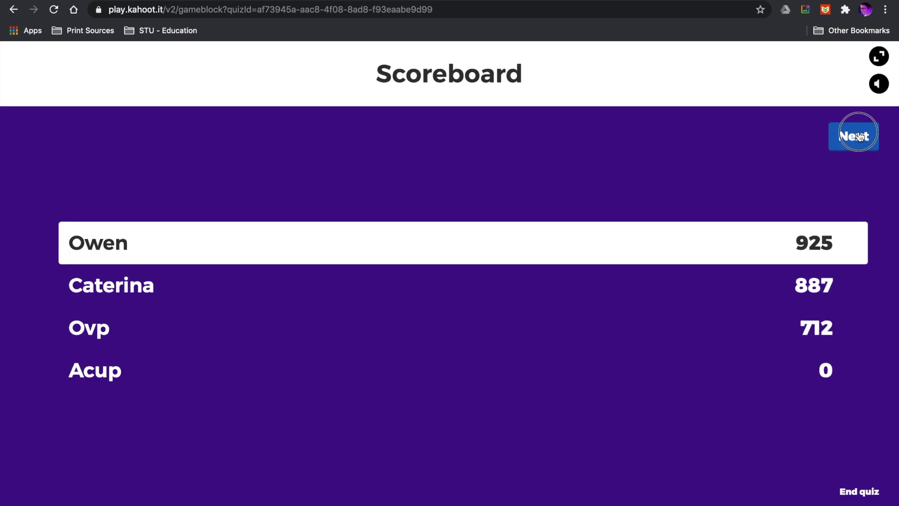
{"action": "left_click", "coordinate": [860, 136]}
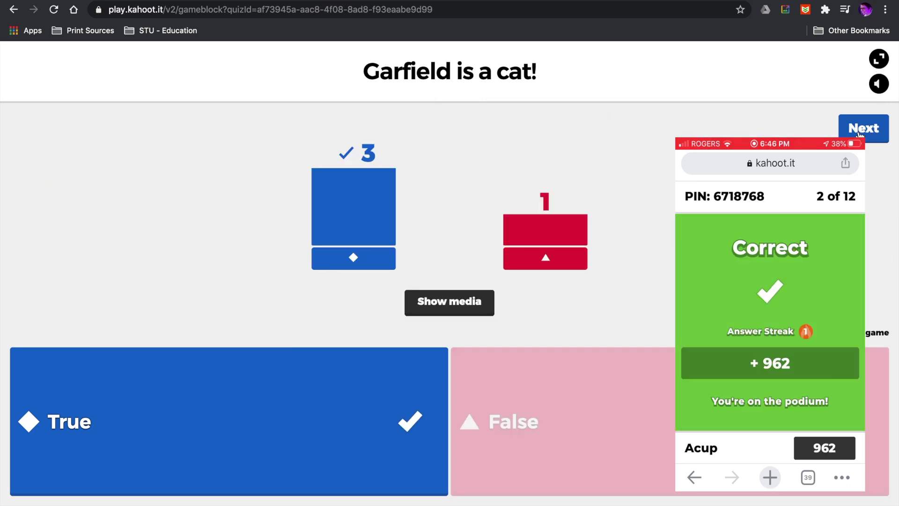
{"action": "left_click", "coordinate": [859, 133]}
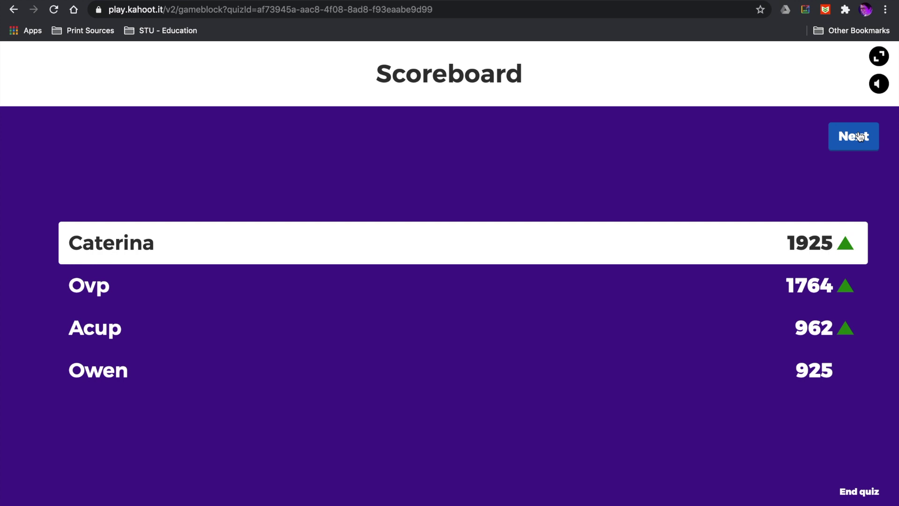
{"action": "left_click", "coordinate": [858, 136]}
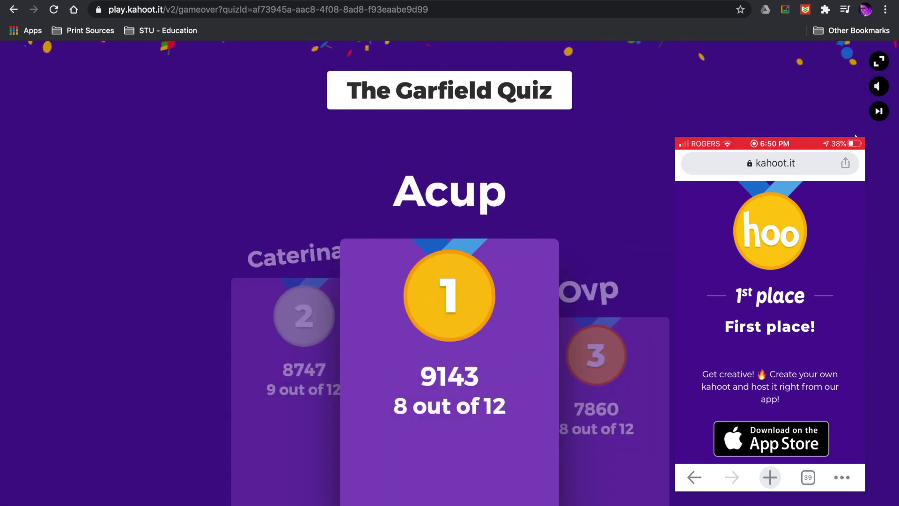
{"action": "left_click", "coordinate": [879, 111]}
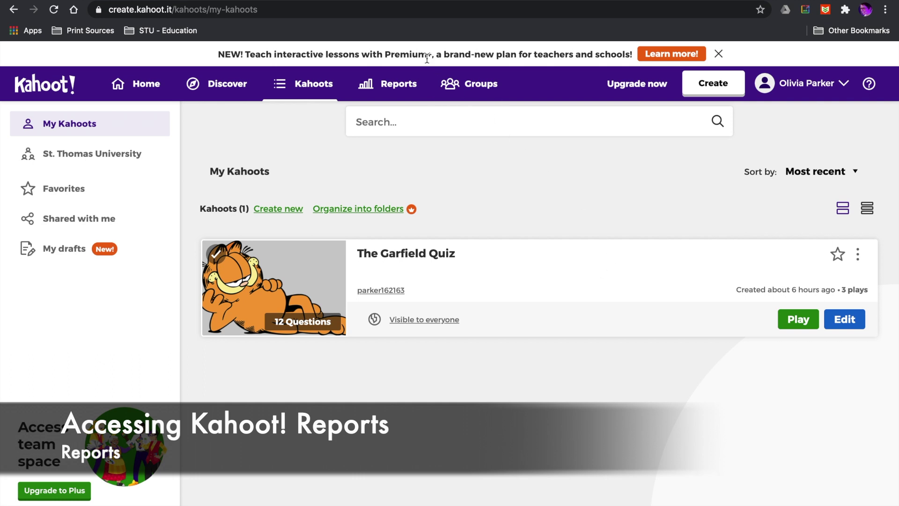
Step: Open the latest Garfield Quiz live report and review the players' results, including one player's answers
{"action": "left_click", "coordinate": [396, 91]}
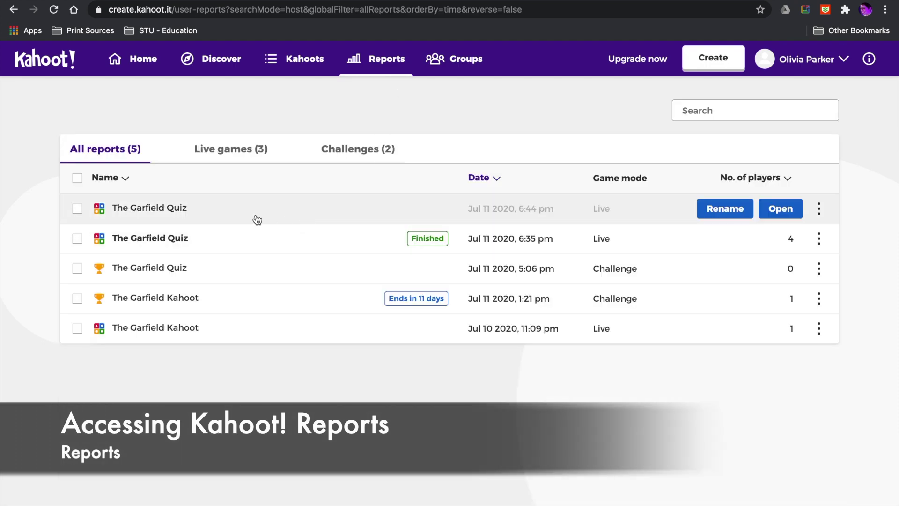
{"action": "left_click", "coordinate": [207, 212]}
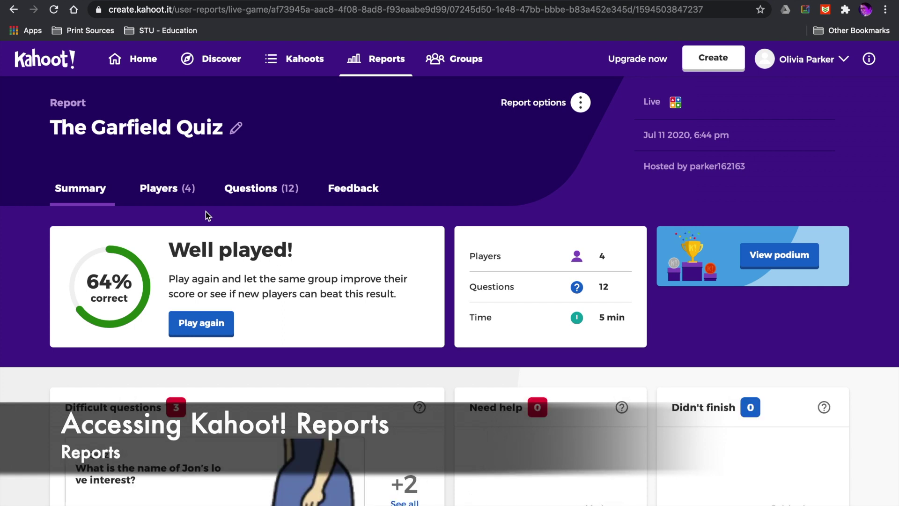
{"action": "left_click", "coordinate": [167, 188]}
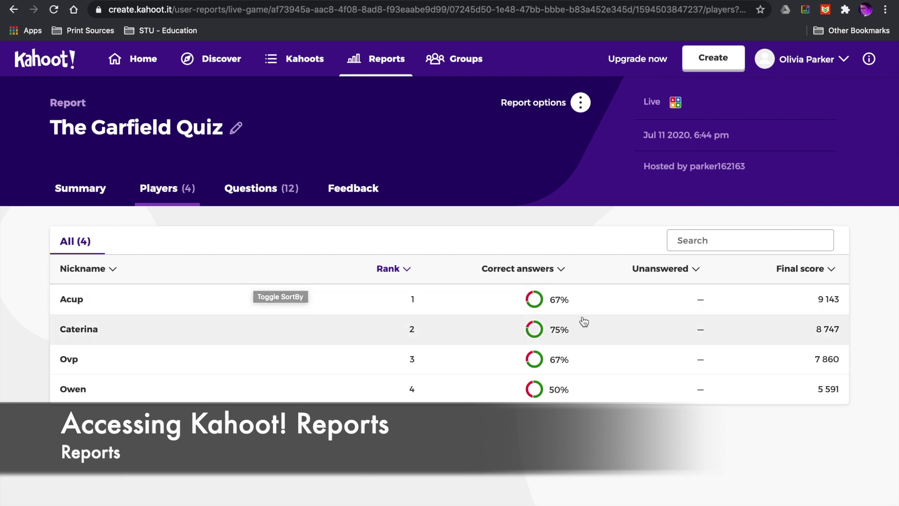
{"action": "left_click", "coordinate": [585, 298]}
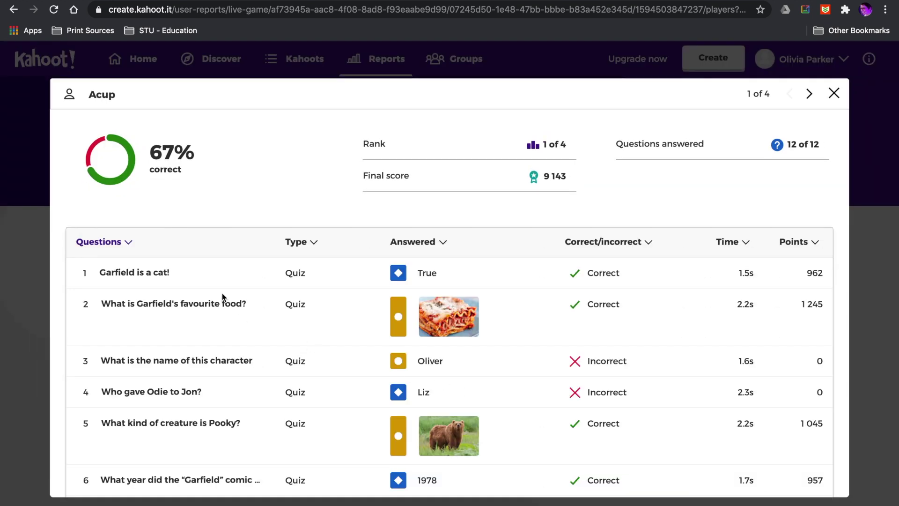
{"action": "left_click", "coordinate": [834, 94]}
Step: Check the per-question results and report options without downloading, then return to My Kahoots
{"action": "left_click", "coordinate": [302, 189]}
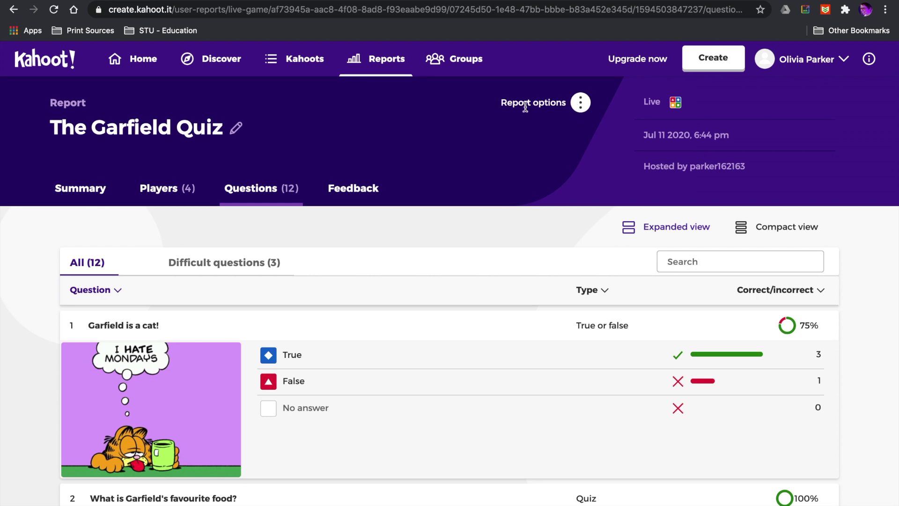
{"action": "left_click", "coordinate": [581, 105]}
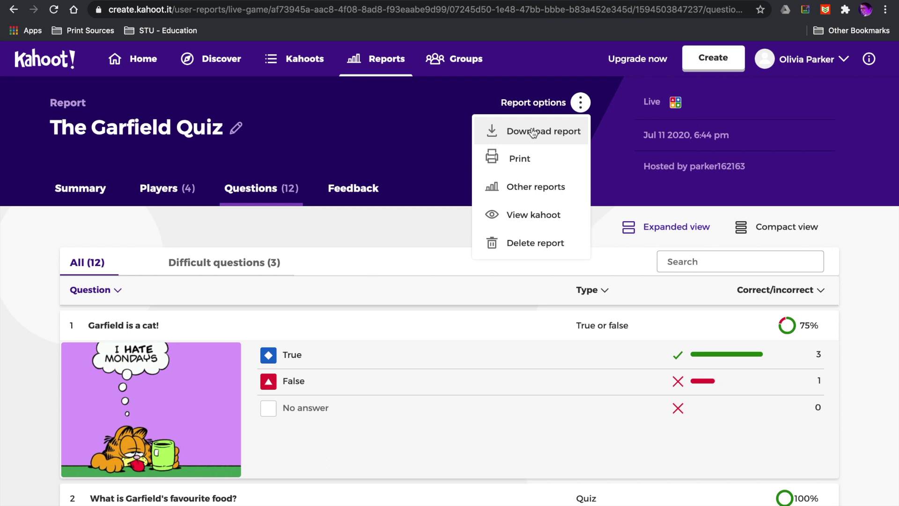
{"action": "left_click", "coordinate": [347, 251]}
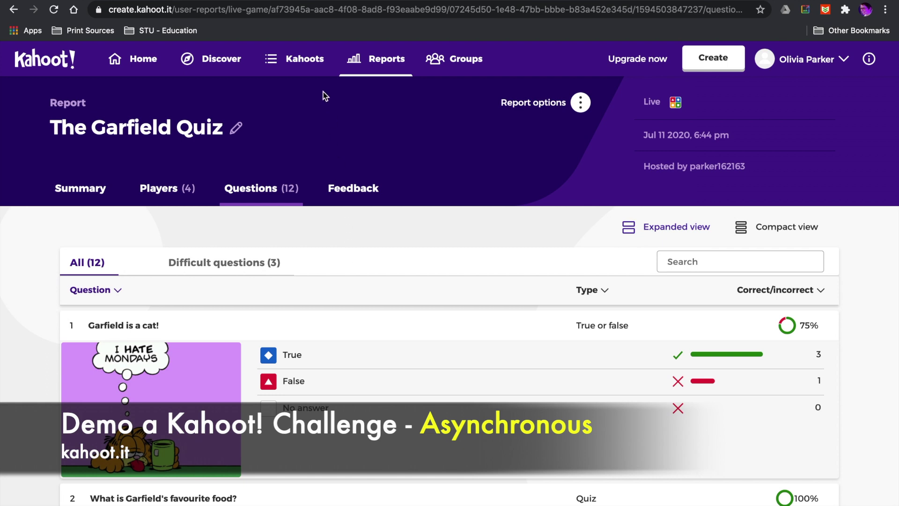
{"action": "left_click", "coordinate": [299, 63]}
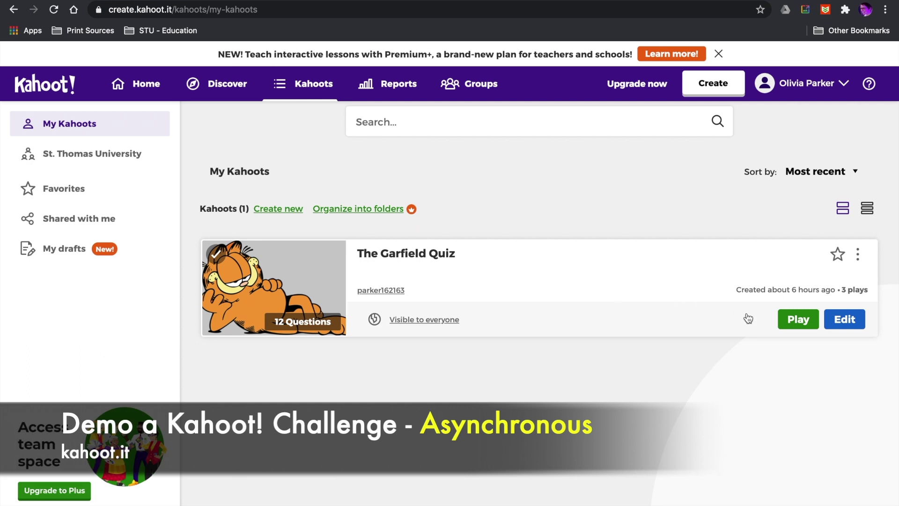
Step: Set up The Garfield Quiz as a challenge with a deadline of Mon 27 Jul, 10:00 PM
{"action": "left_click", "coordinate": [796, 319]}
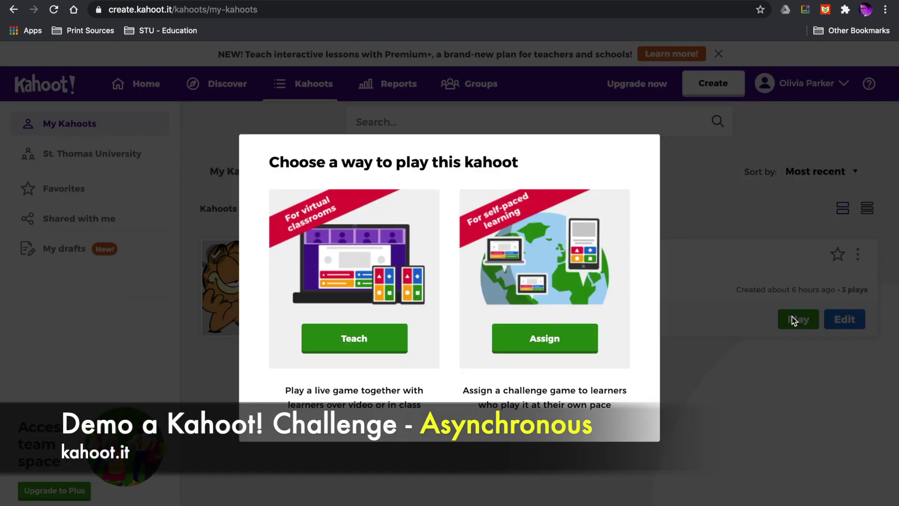
{"action": "left_click", "coordinate": [556, 339]}
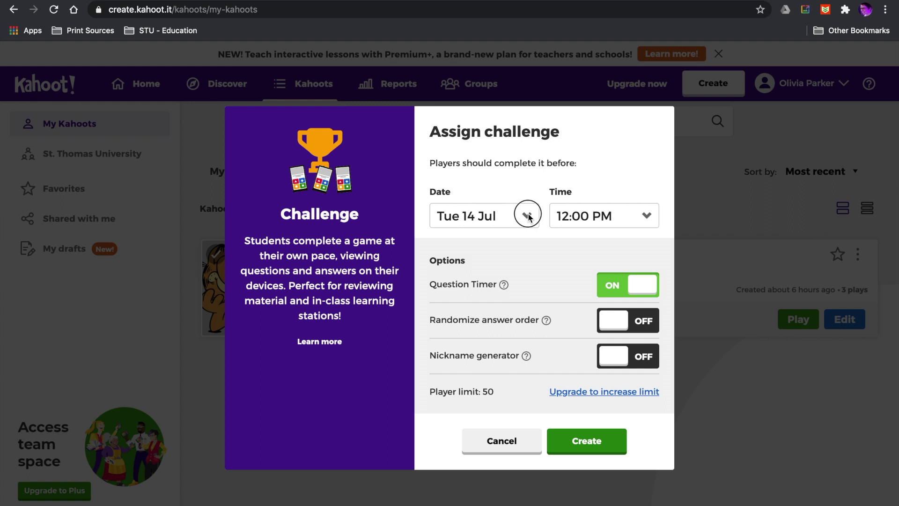
{"action": "left_click", "coordinate": [528, 218]}
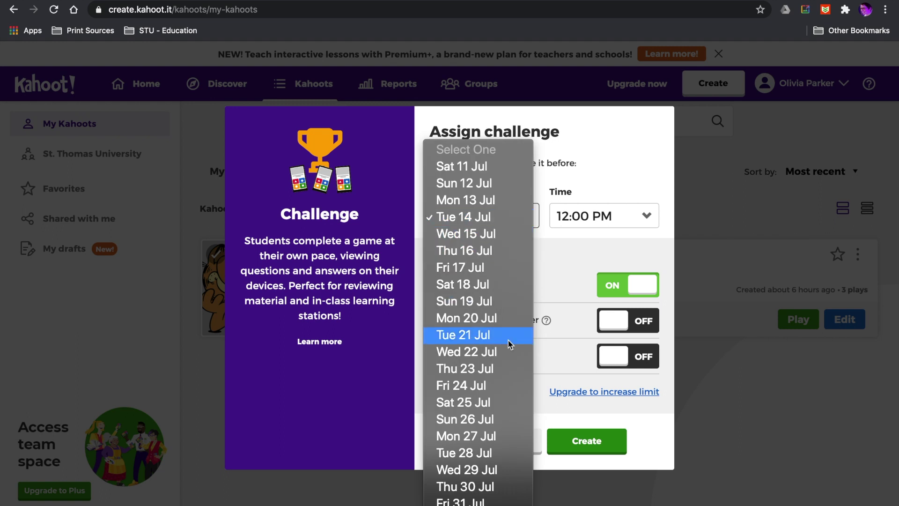
{"action": "left_click", "coordinate": [491, 441]}
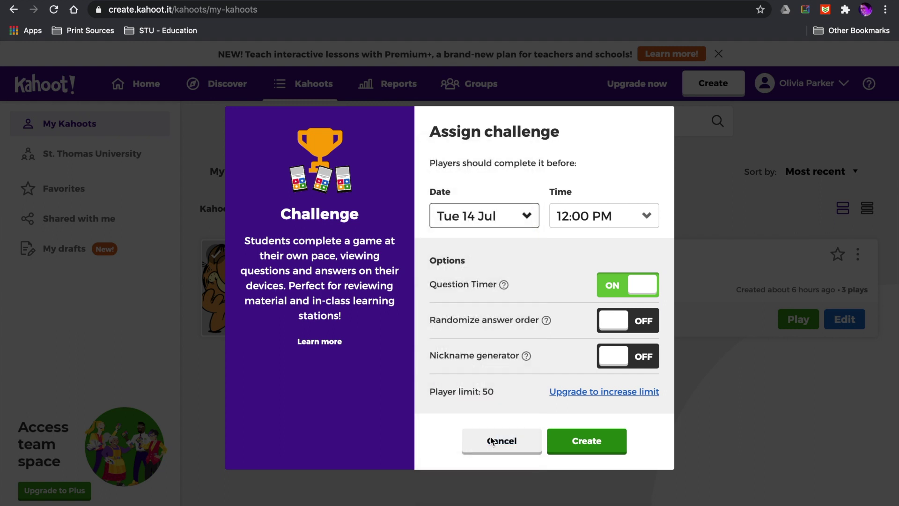
{"action": "left_click", "coordinate": [649, 216]}
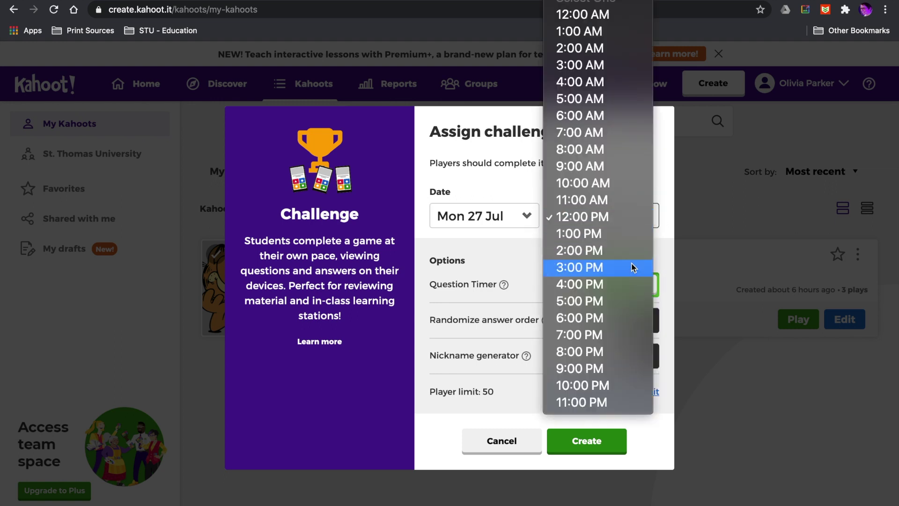
{"action": "left_click", "coordinate": [603, 390]}
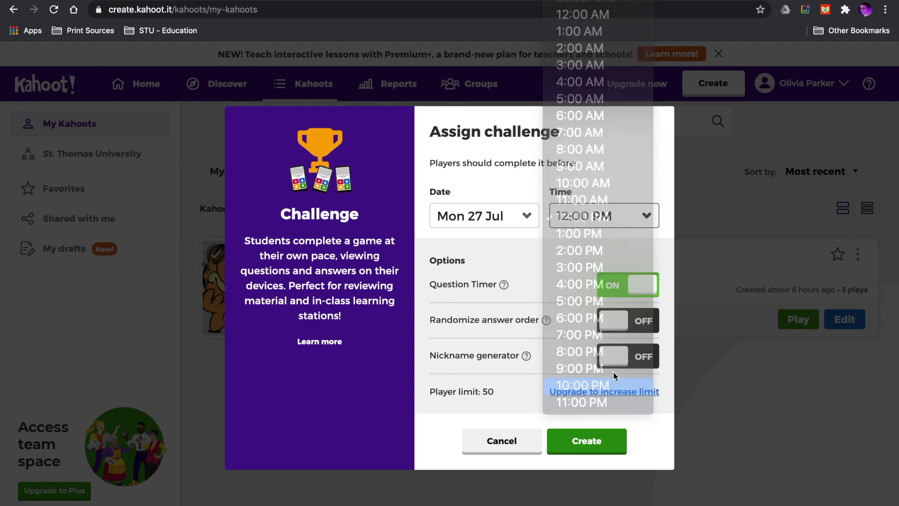
Step: Turn on randomized answer order, create the challenge, and copy its link for Microsoft Teams
{"action": "left_click", "coordinate": [623, 321]}
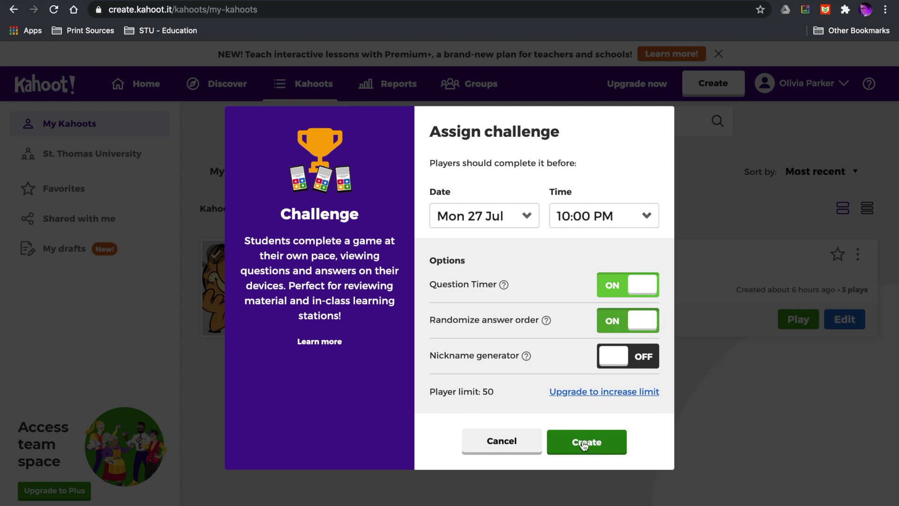
{"action": "left_click", "coordinate": [585, 443]}
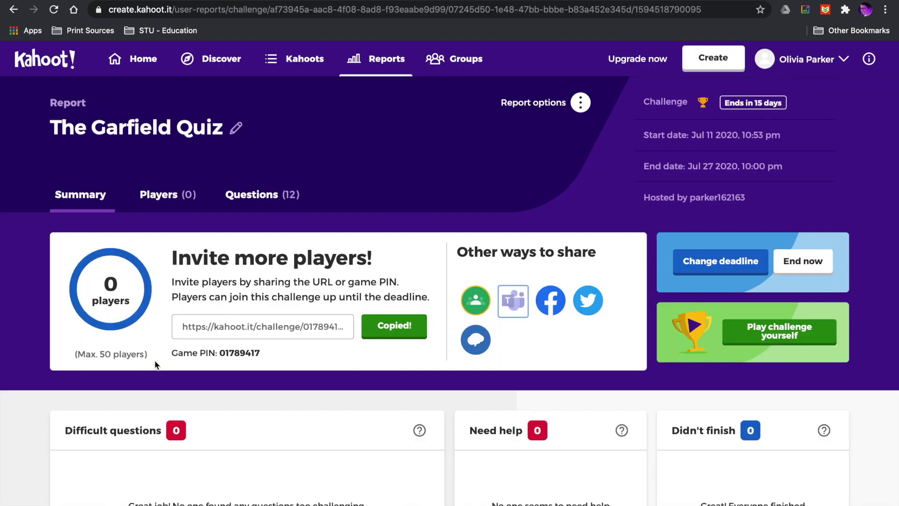
{"action": "left_click", "coordinate": [393, 326]}
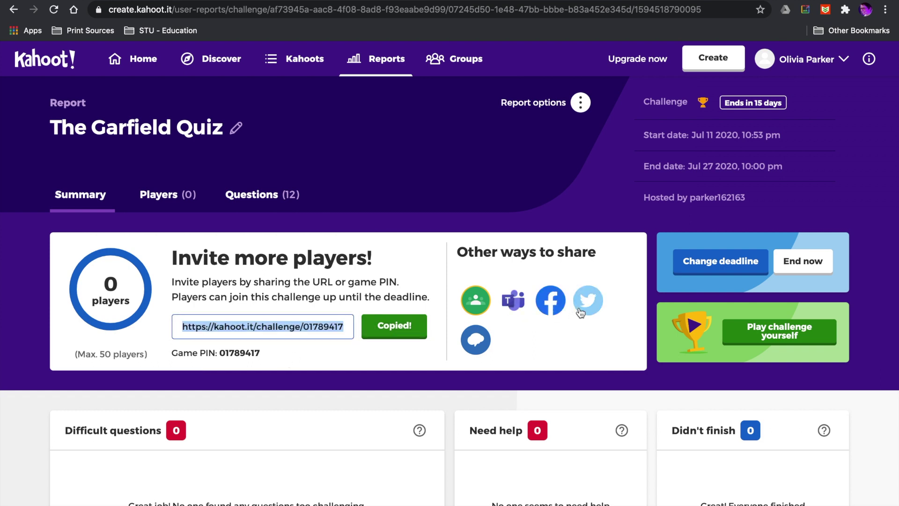
{"action": "left_click", "coordinate": [510, 307]}
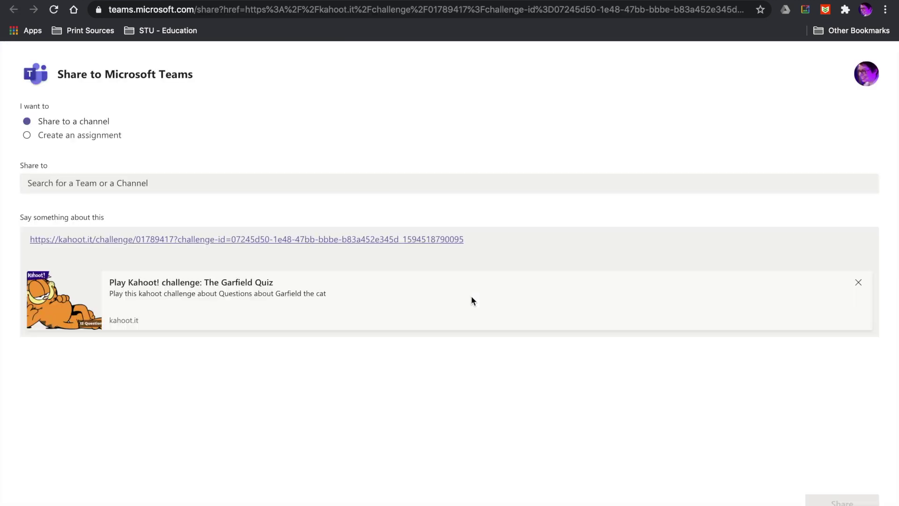
Step: Share the challenge link to the Testing Class Week 3 channel, found by searching 'test'
{"action": "left_click", "coordinate": [103, 182]}
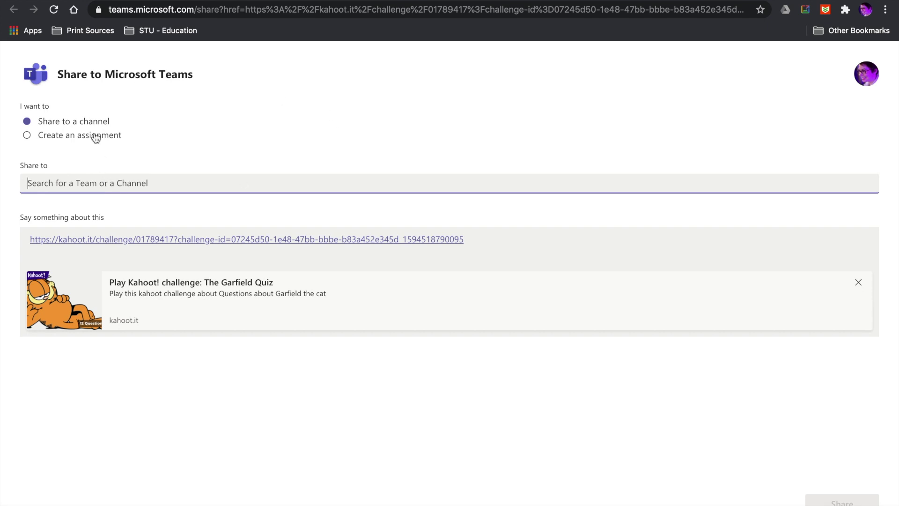
{"action": "type", "text": "test"}
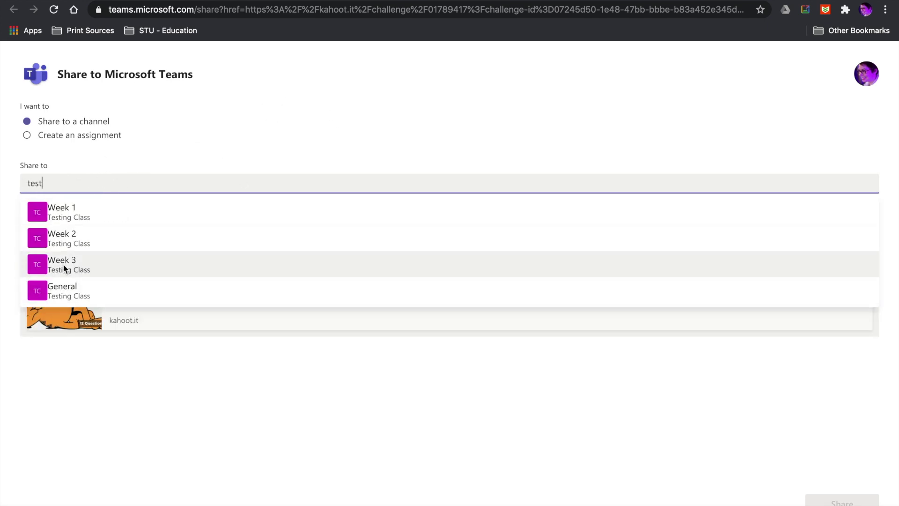
{"action": "left_click", "coordinate": [64, 266]}
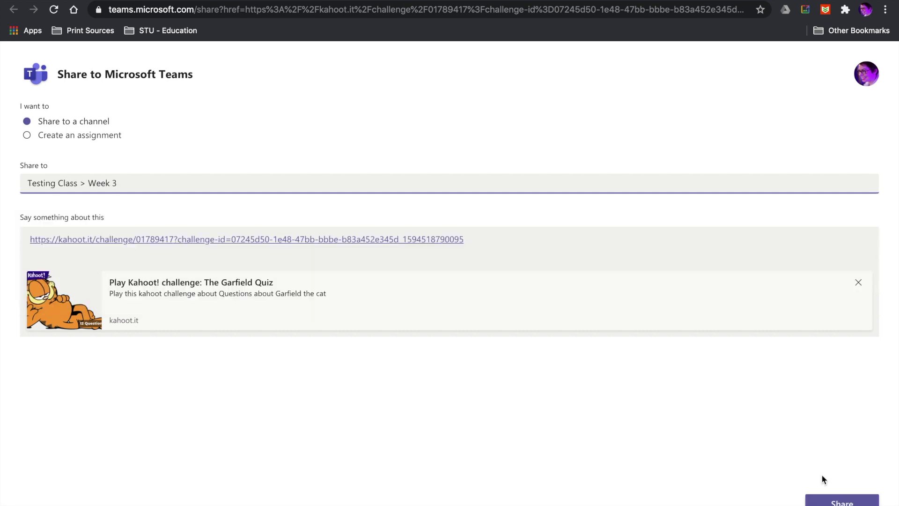
{"action": "left_click", "coordinate": [842, 500]}
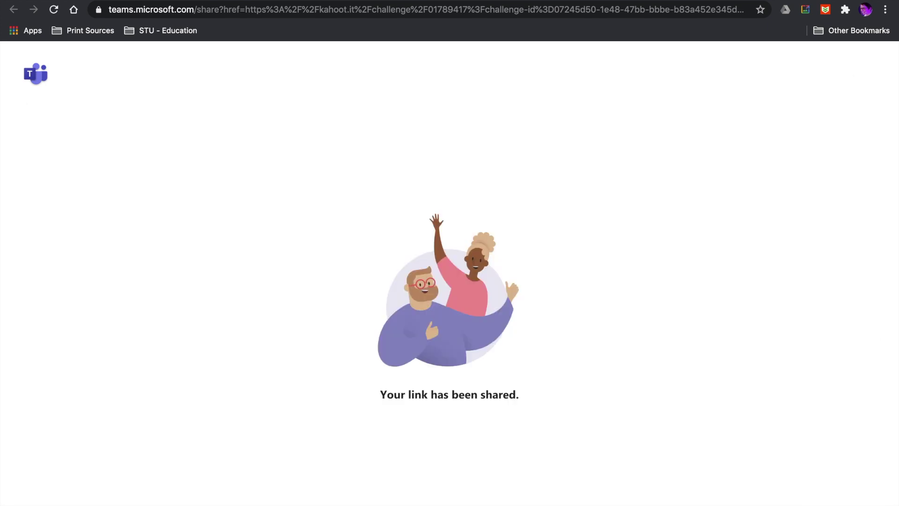